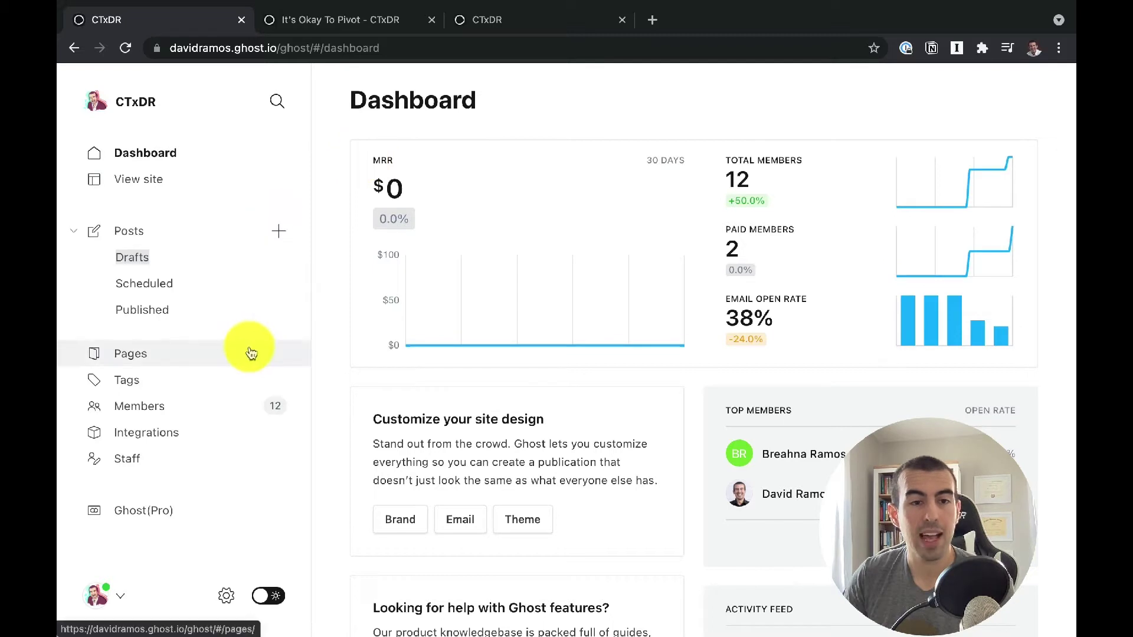
# Step: Open Settings > Membership and scroll through signup access, Public post access, and the Free and Premium tiers
pyautogui.click(226, 596)
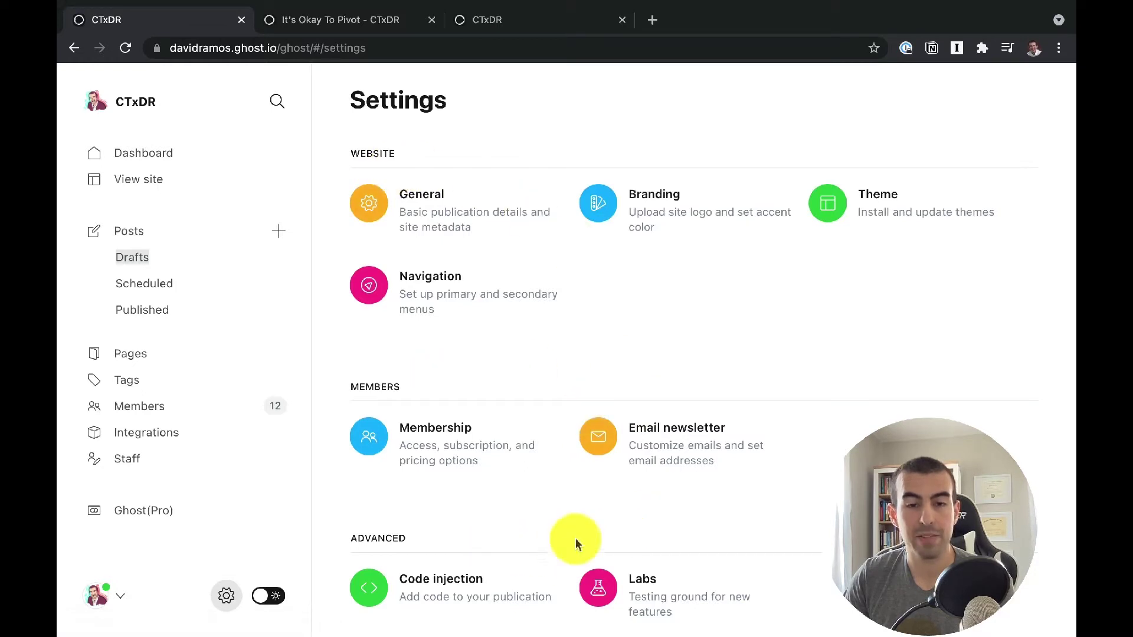
pyautogui.click(437, 435)
pyautogui.scroll(-5, 671, 402)
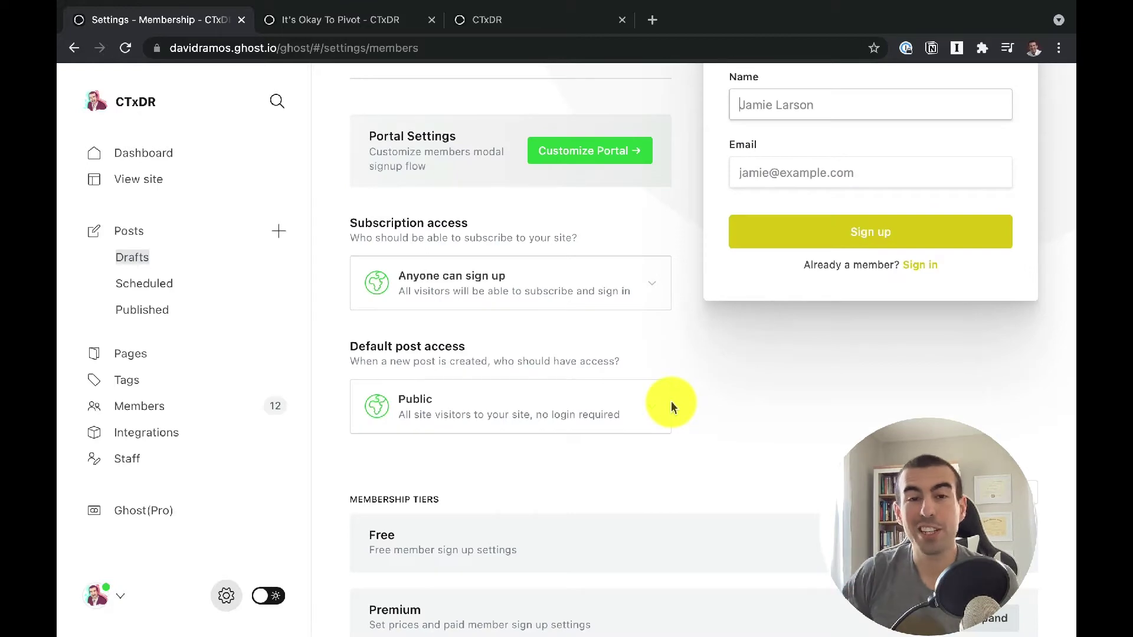
pyautogui.scroll(3, 696, 413)
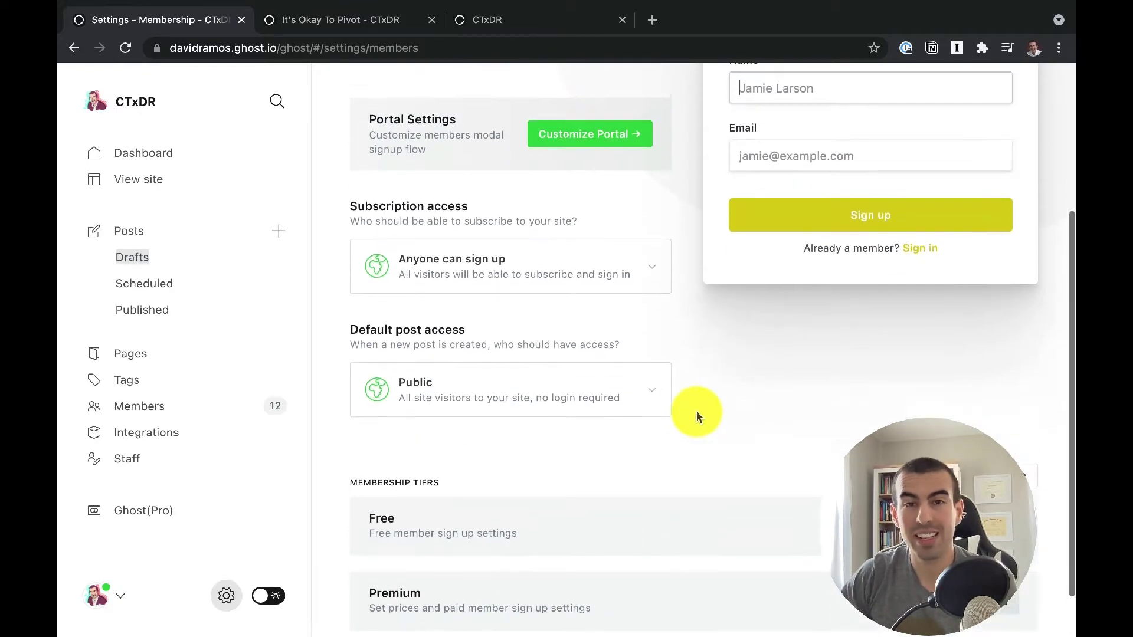
pyautogui.scroll(3, 696, 415)
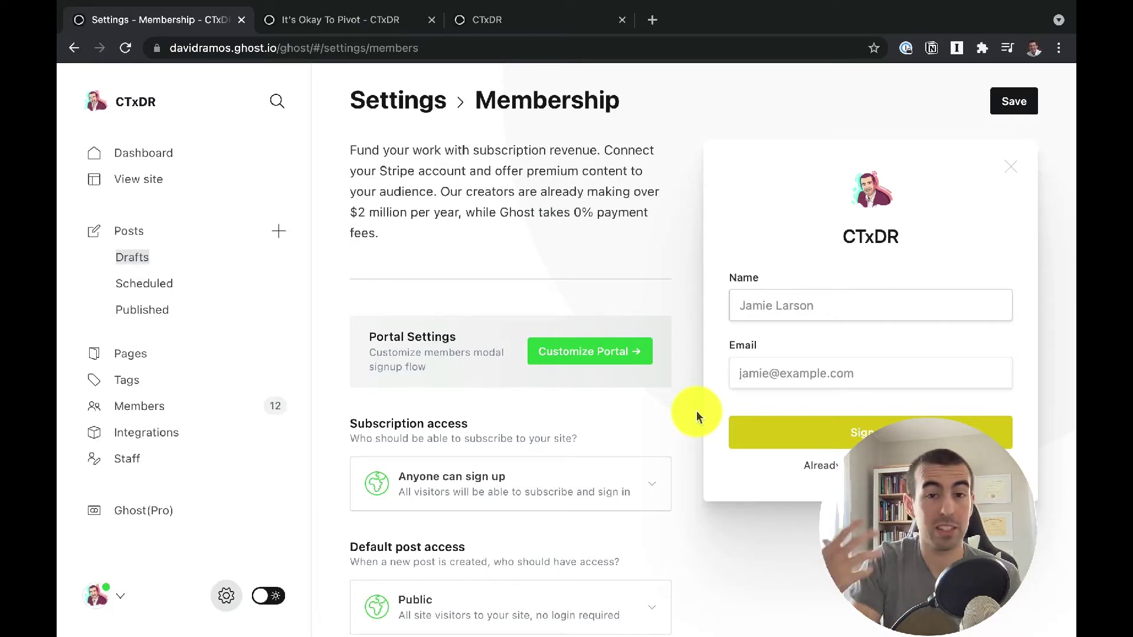
pyautogui.scroll(-5, 680, 413)
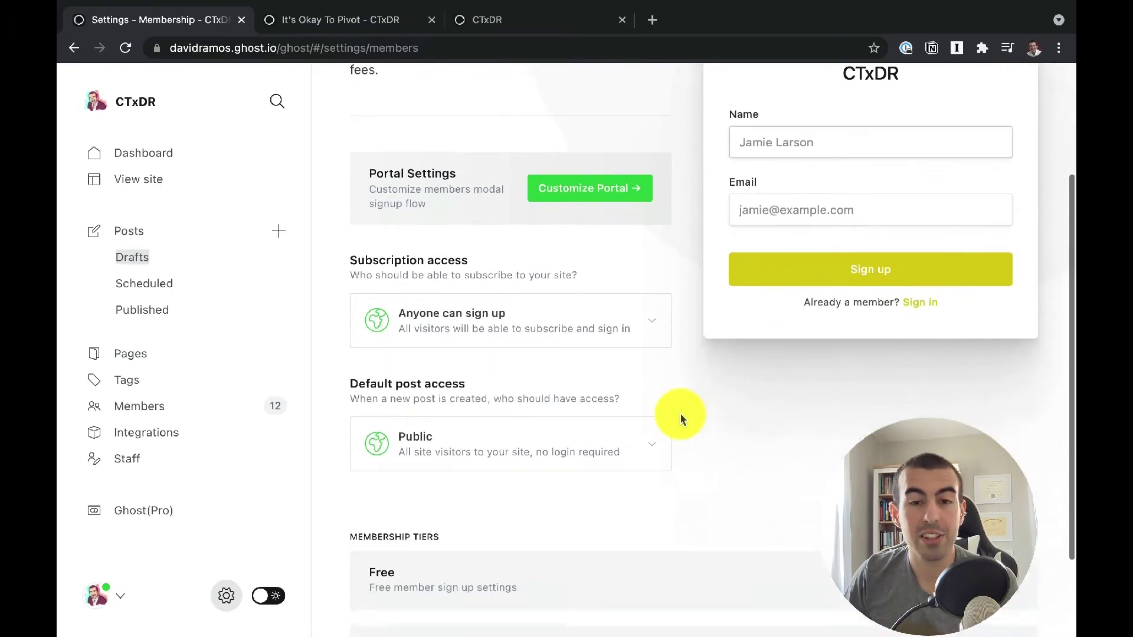
pyautogui.scroll(-3, 680, 417)
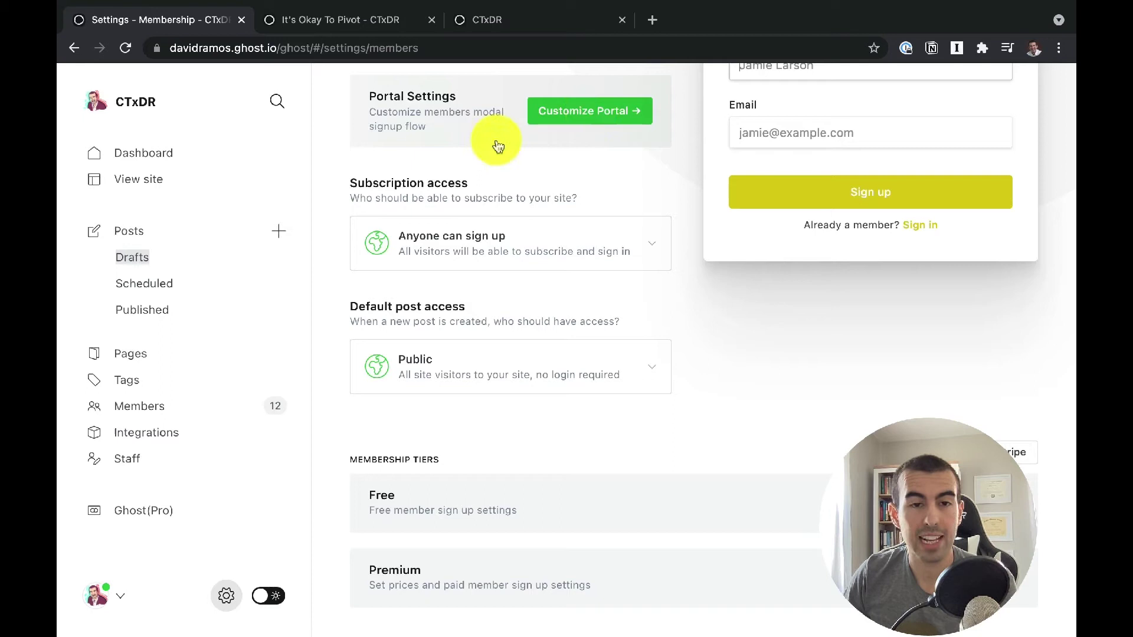
pyautogui.click(644, 246)
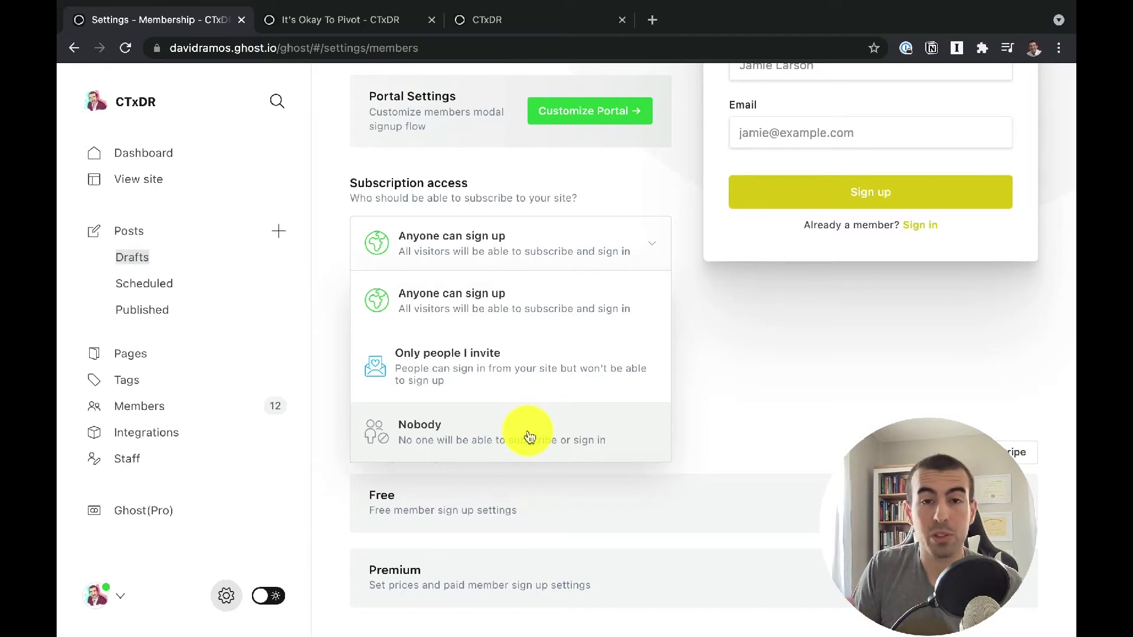
pyautogui.click(692, 289)
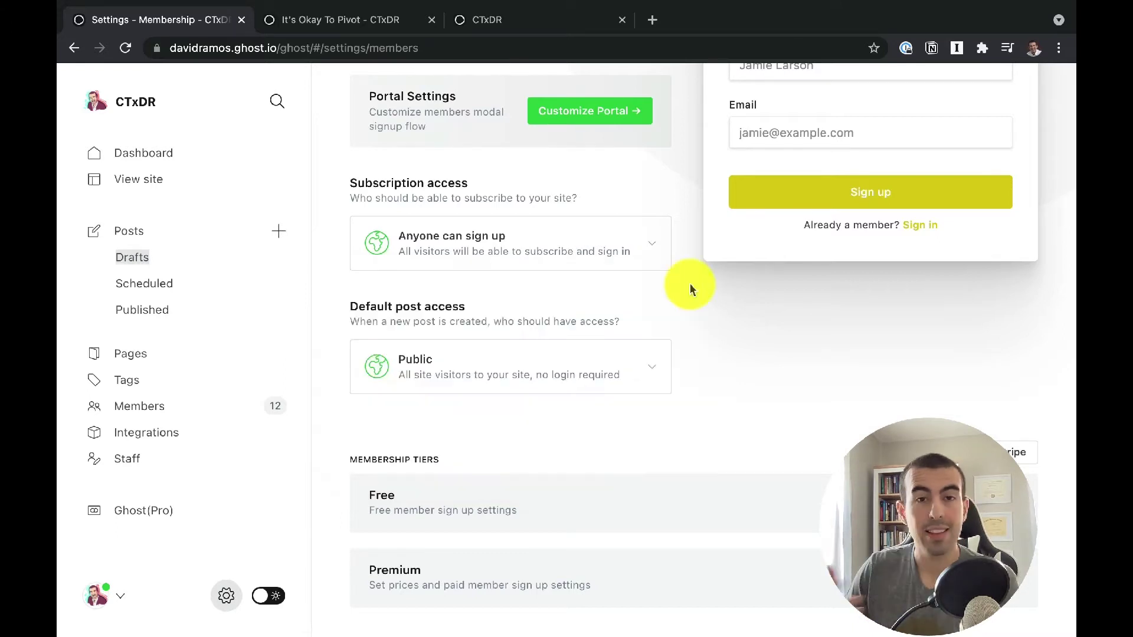
pyautogui.scroll(-1, 690, 287)
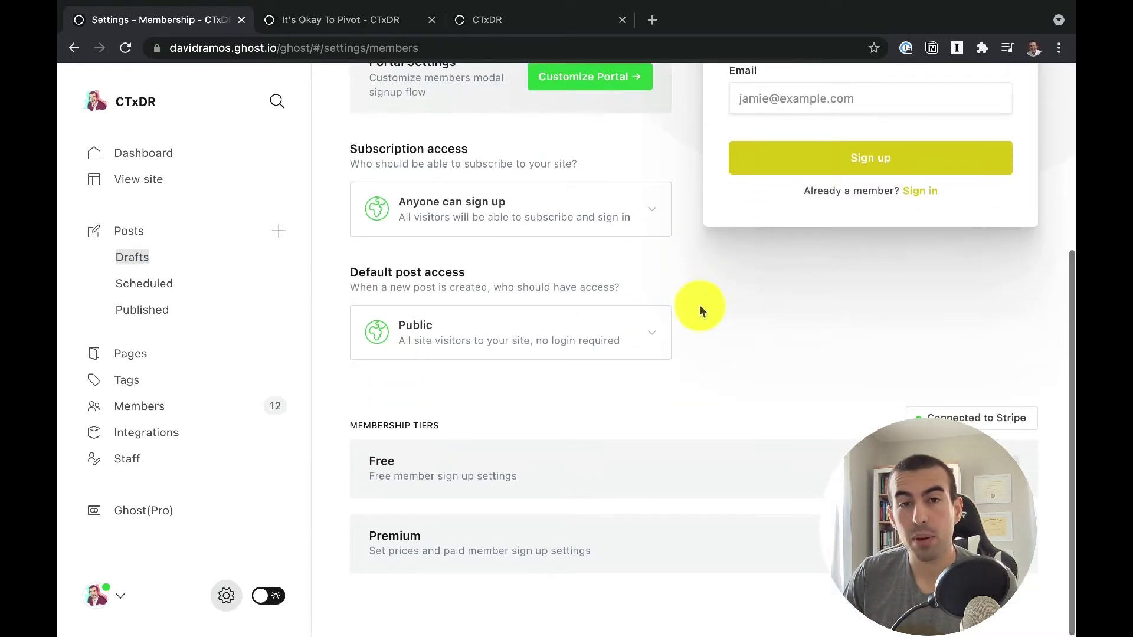
pyautogui.click(652, 332)
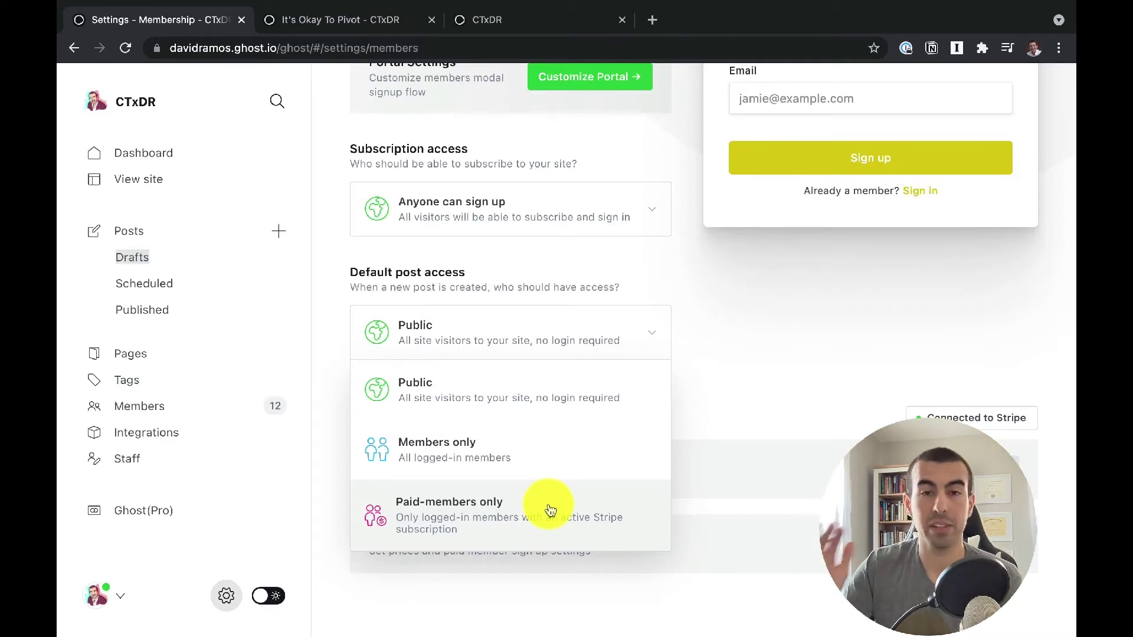
pyautogui.click(873, 384)
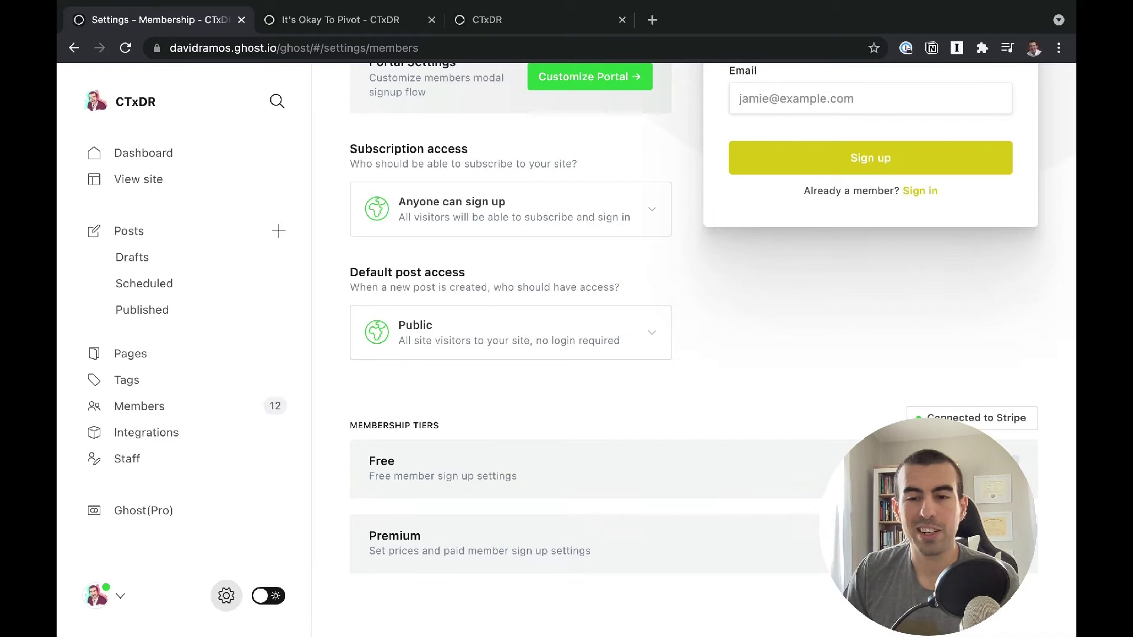
# Step: Expand the Free and Premium tiers to reveal welcome pages and the 9 USD/month and 49 USD/year prices
pyautogui.click(770, 463)
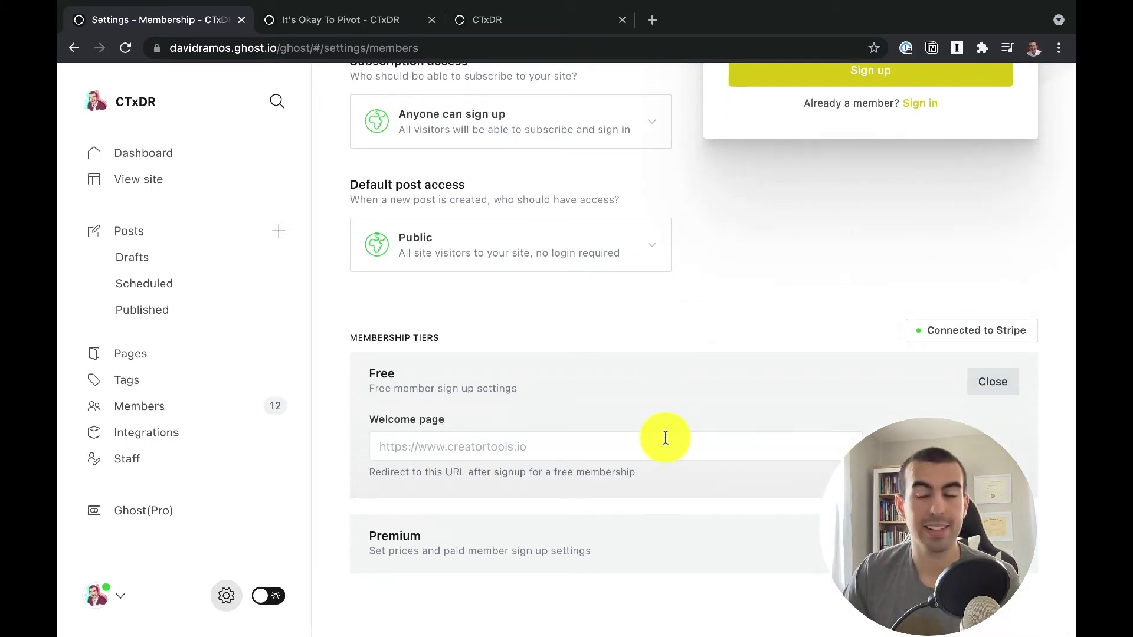
pyautogui.click(993, 544)
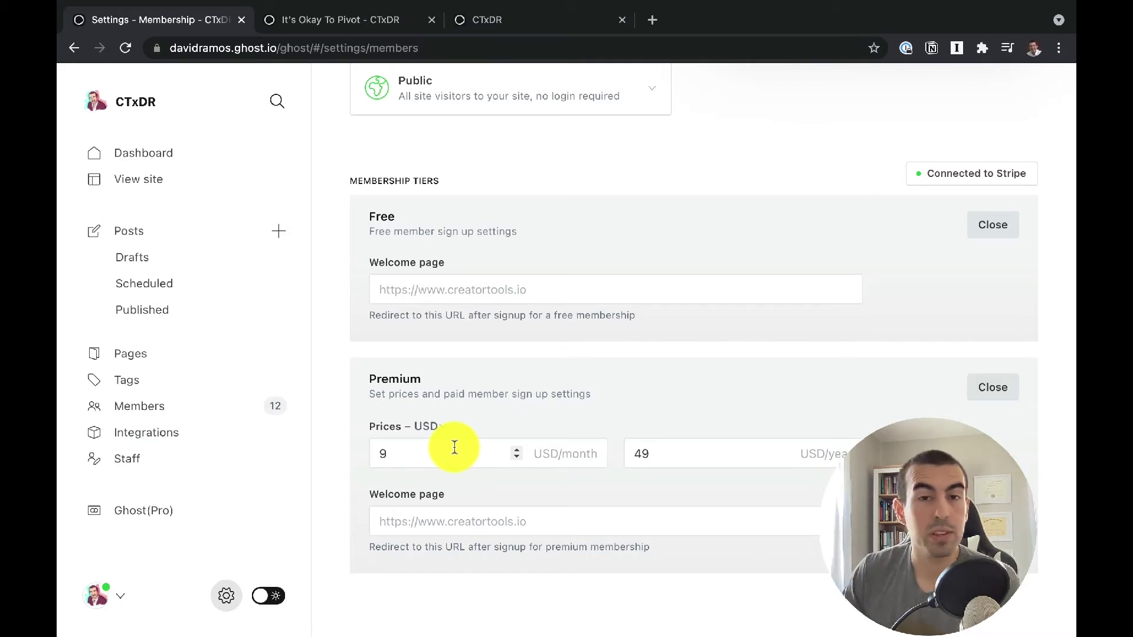
pyautogui.scroll(3, 825, 387)
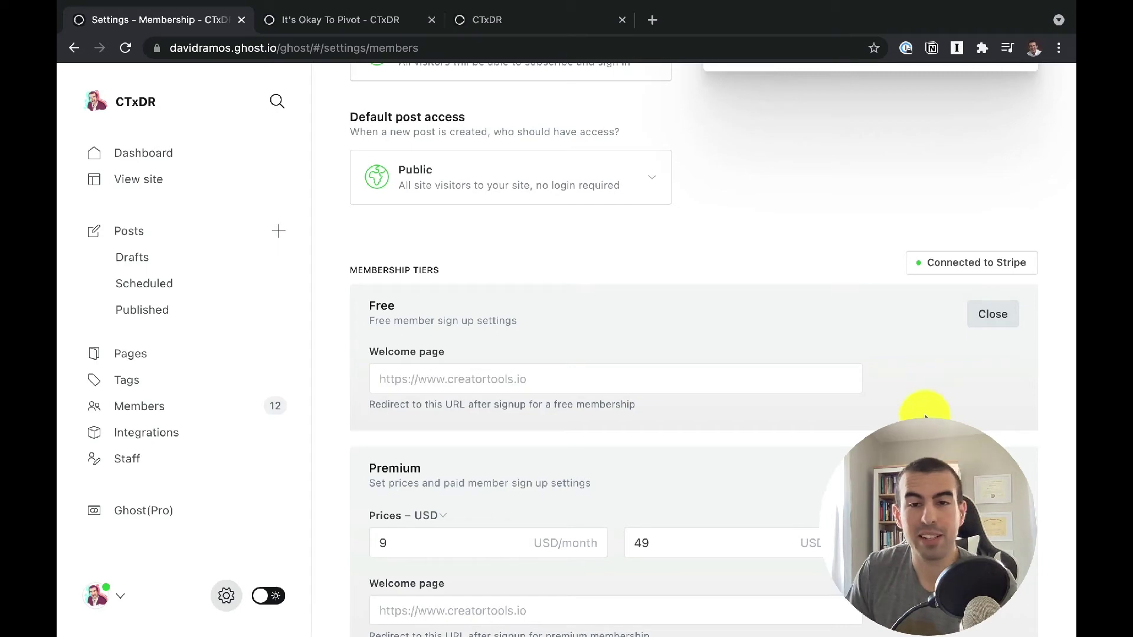
pyautogui.scroll(4, 925, 417)
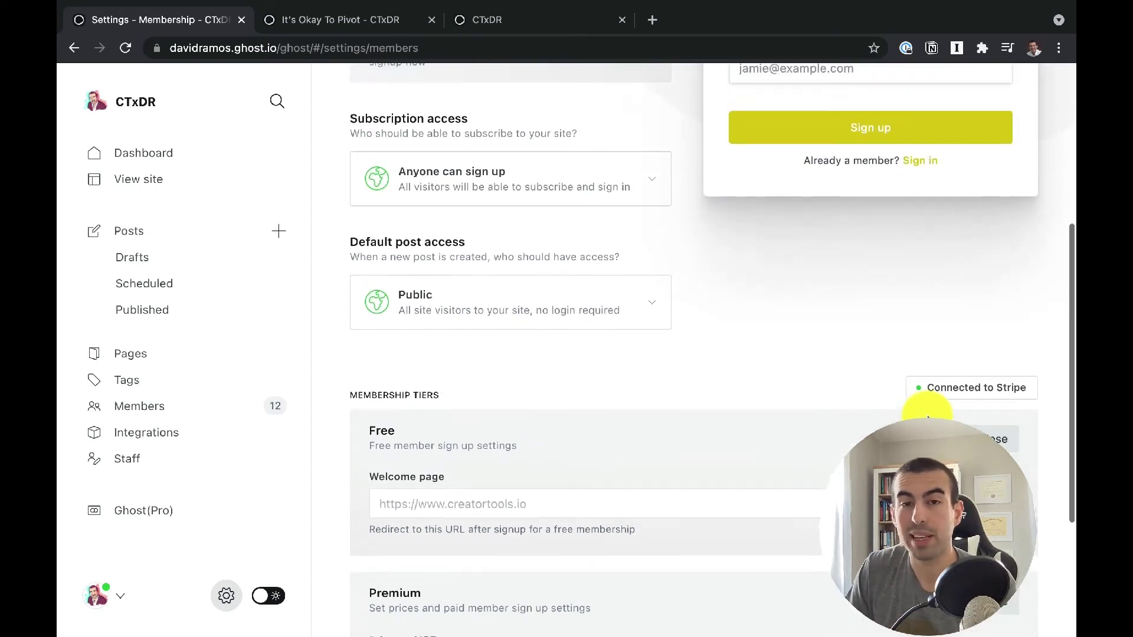
pyautogui.scroll(1, 927, 417)
pyautogui.scroll(-1, 926, 413)
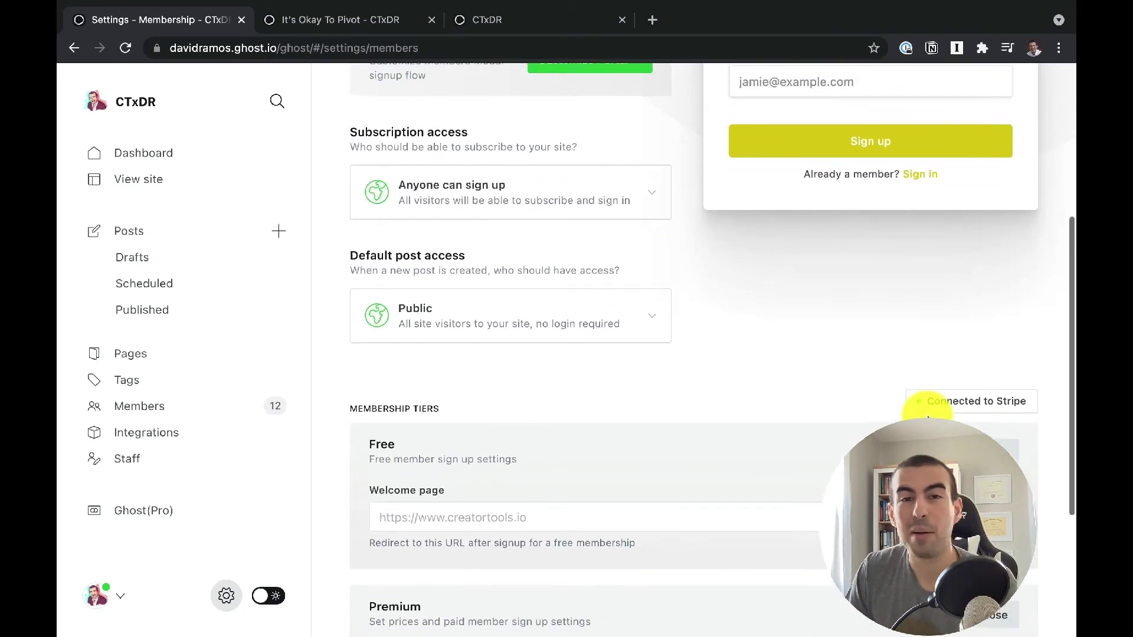
pyautogui.scroll(5, 924, 405)
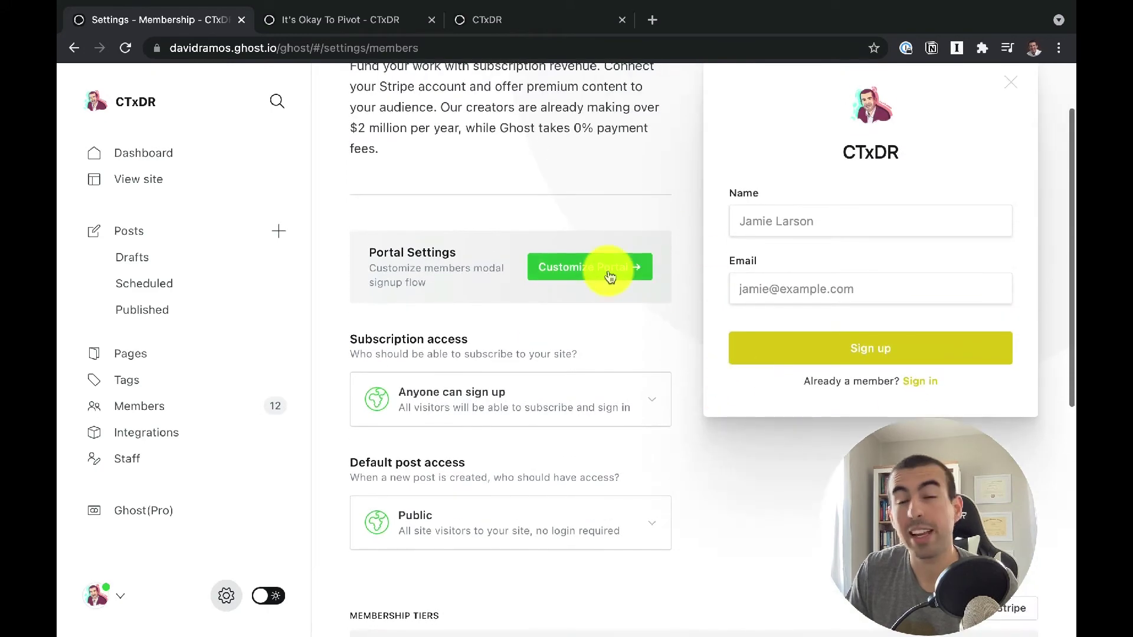
pyautogui.scroll(3, 687, 376)
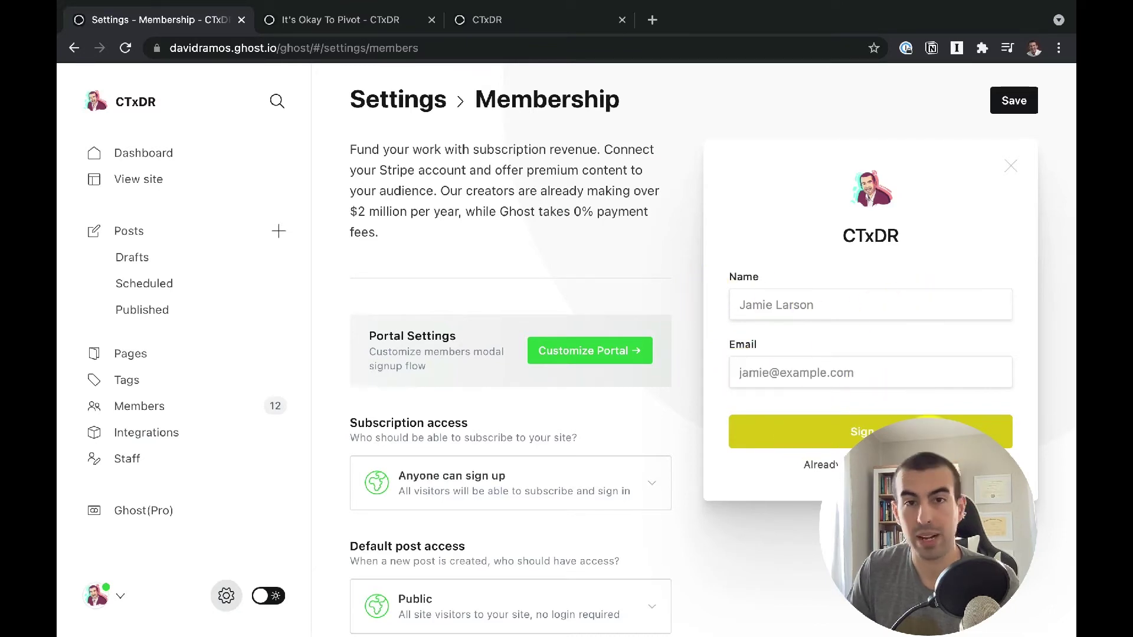
# Step: In Portal settings, remove the name field from signup and try the Monthly and Yearly prices, leaving both off
pyautogui.click(614, 350)
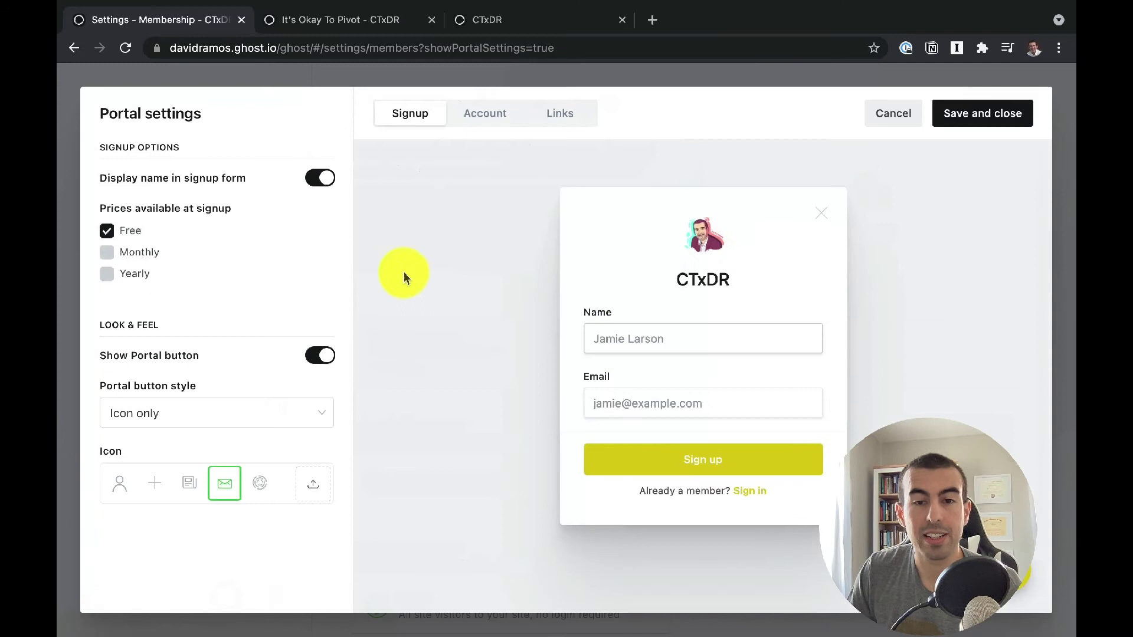
pyautogui.click(318, 184)
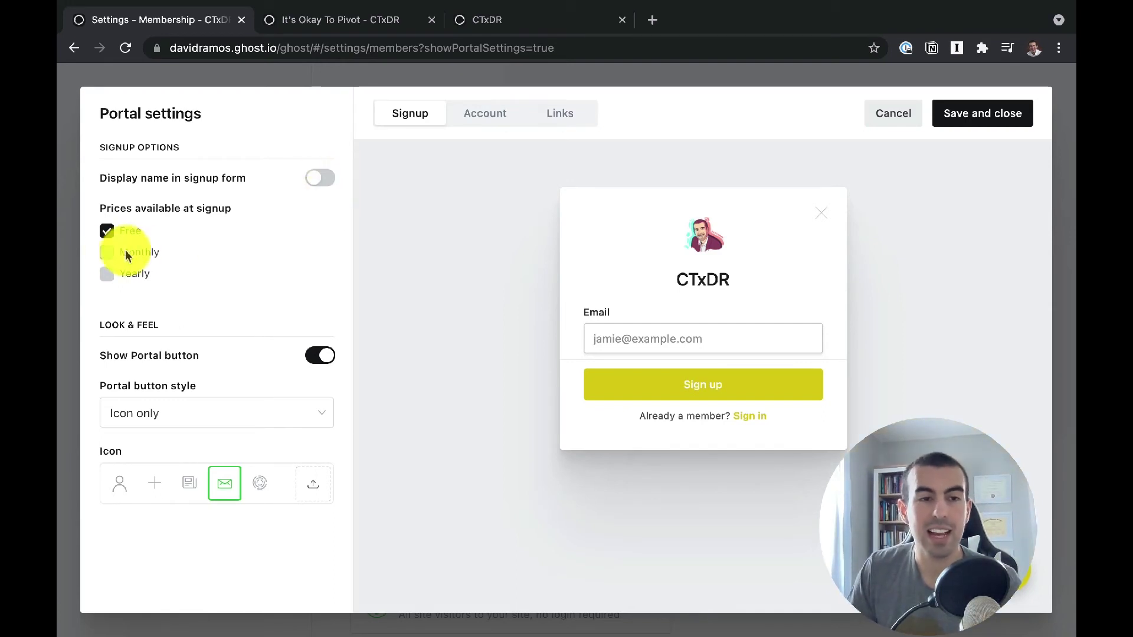
pyautogui.click(107, 252)
pyautogui.click(164, 285)
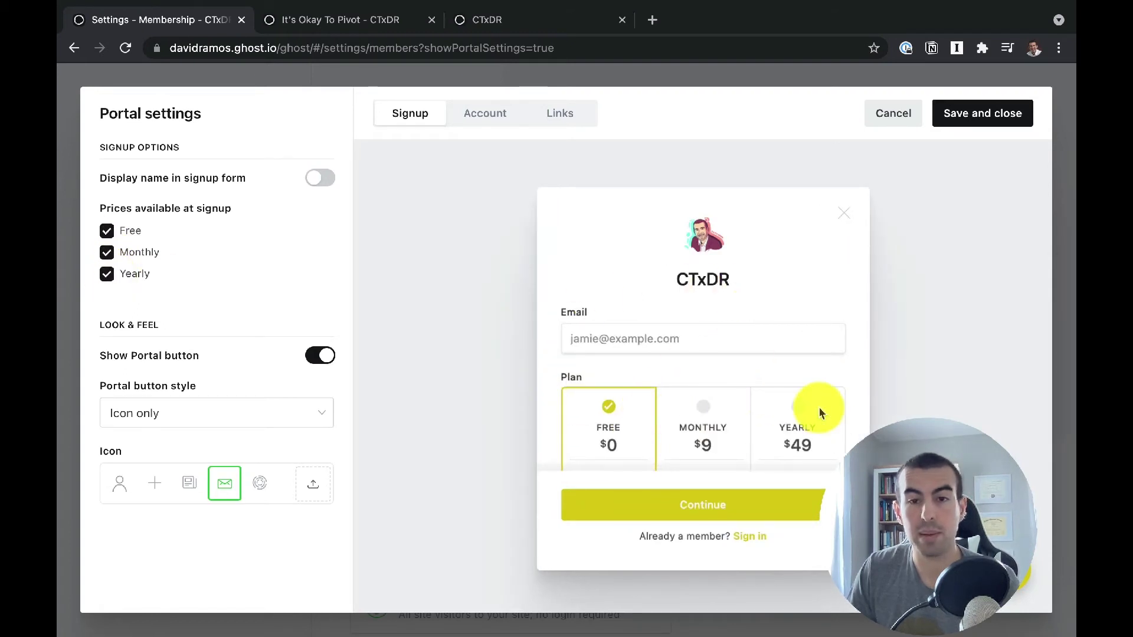
pyautogui.click(107, 252)
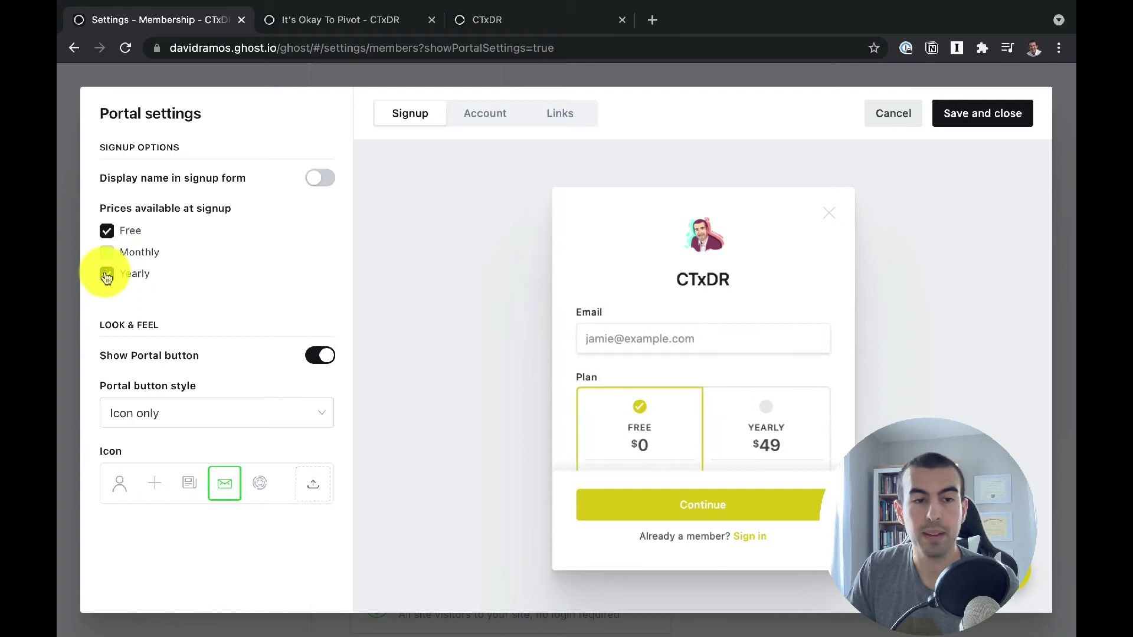
pyautogui.click(107, 275)
# Step: Keep the Portal button visible with the envelope icon, and preview the account panel
pyautogui.click(320, 355)
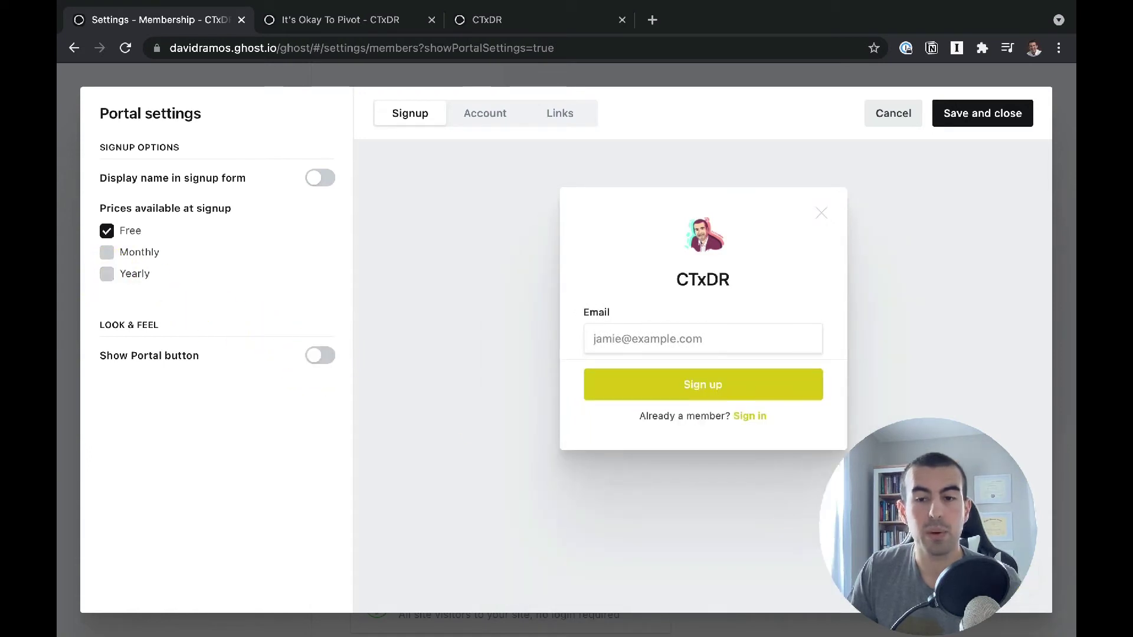
pyautogui.click(319, 355)
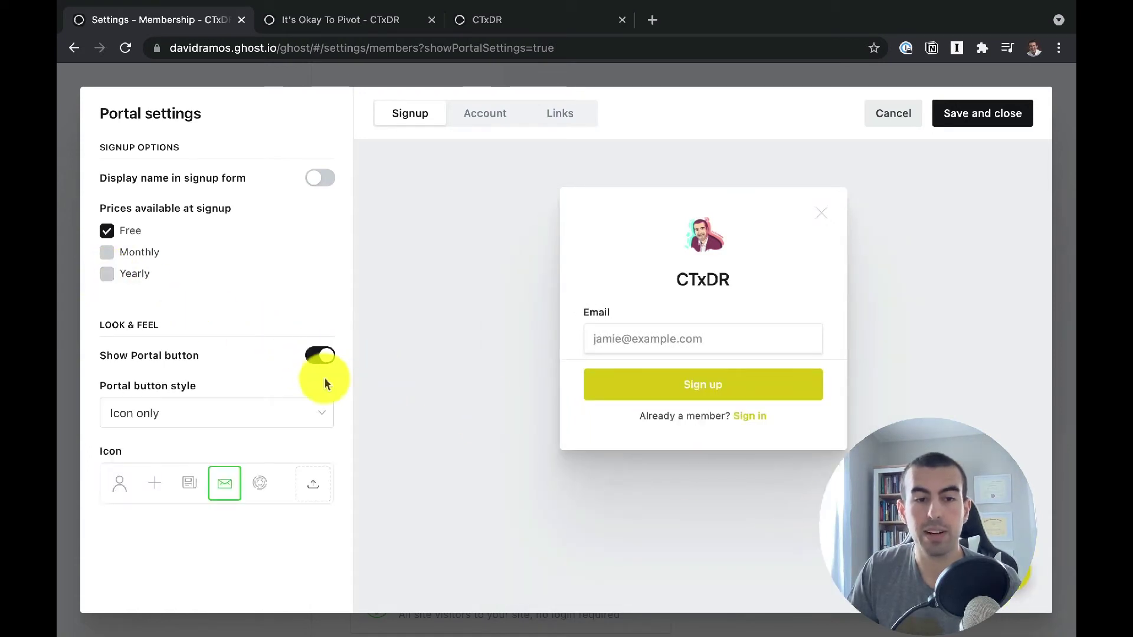
pyautogui.click(197, 487)
pyautogui.click(223, 487)
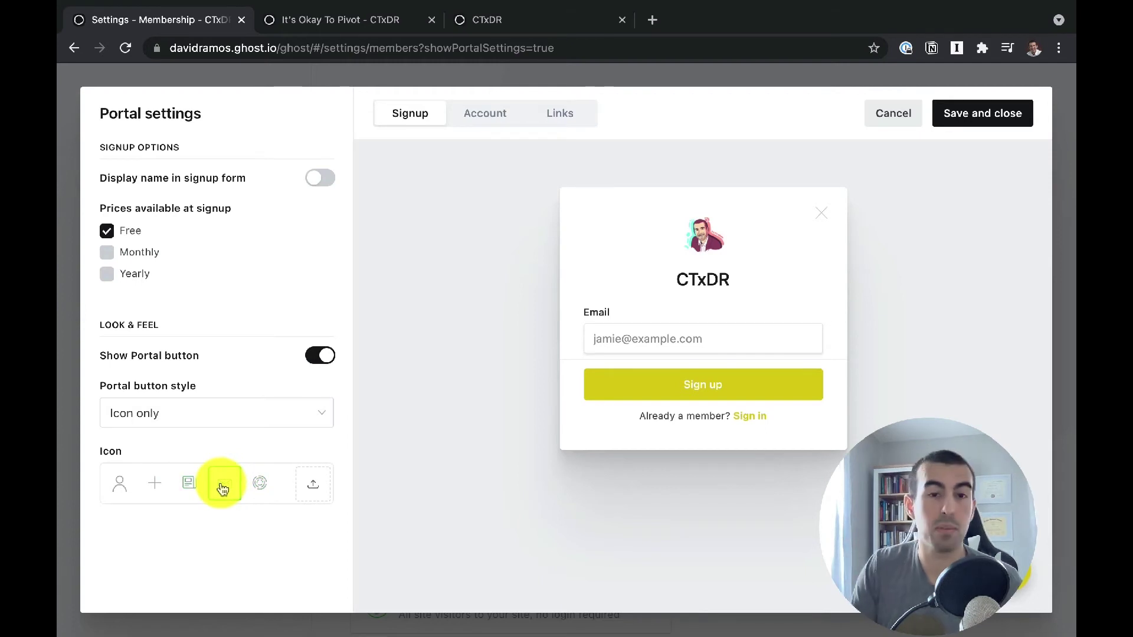
pyautogui.click(506, 118)
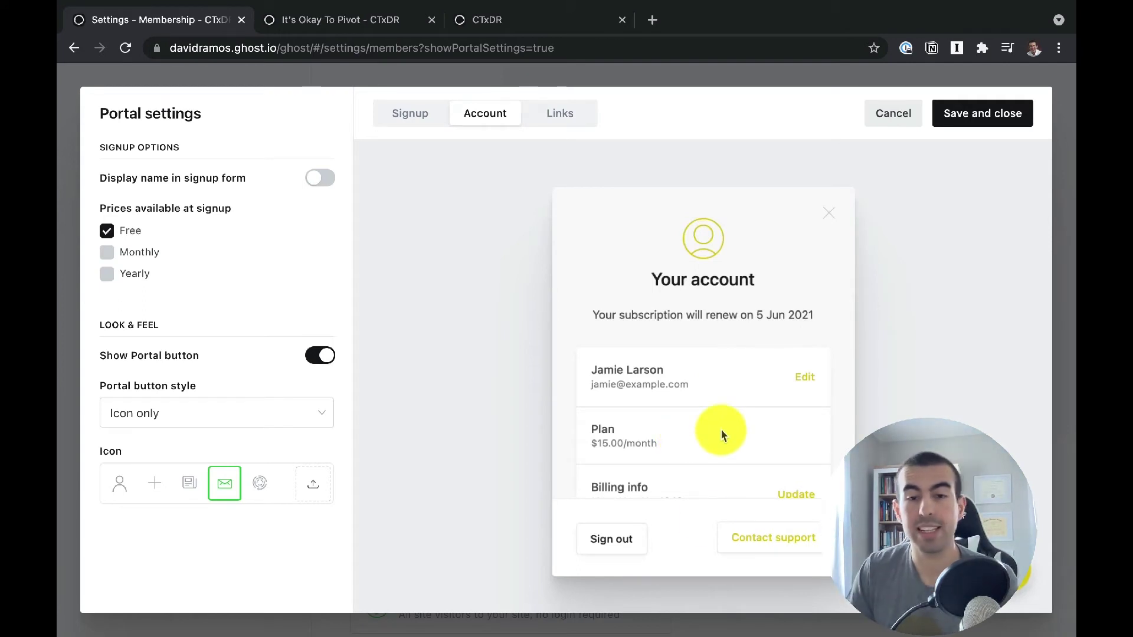
# Step: Show the Portal page links and scroll through URLs like #/portal/signup and #/portal/account
pyautogui.click(558, 109)
pyautogui.scroll(-4, 383, 316)
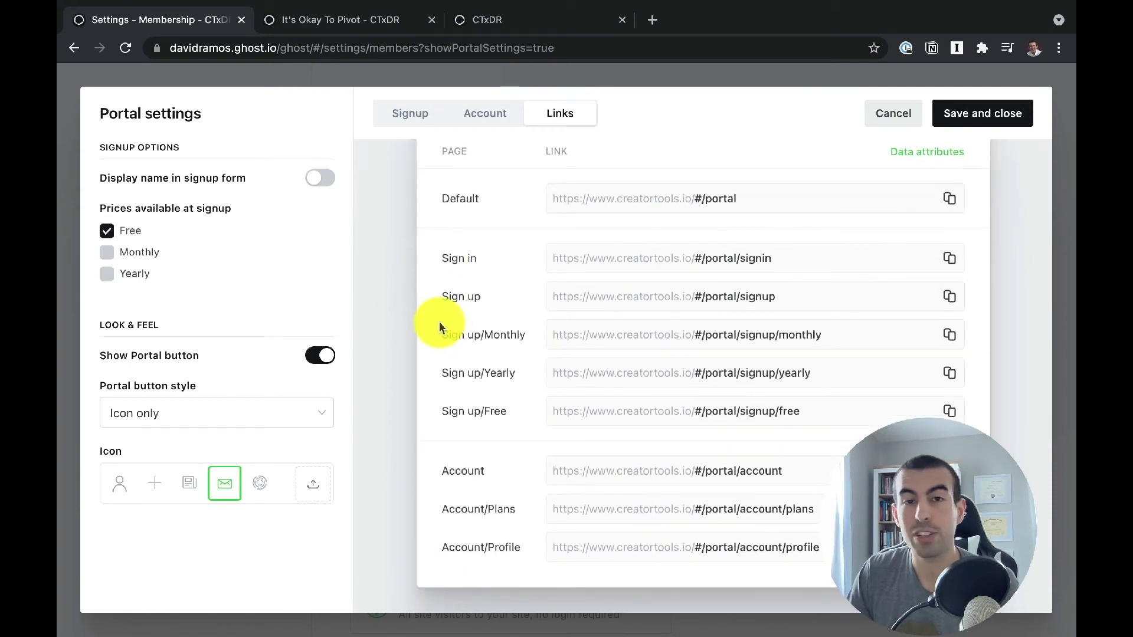
pyautogui.scroll(4, 440, 323)
pyautogui.scroll(-4, 440, 324)
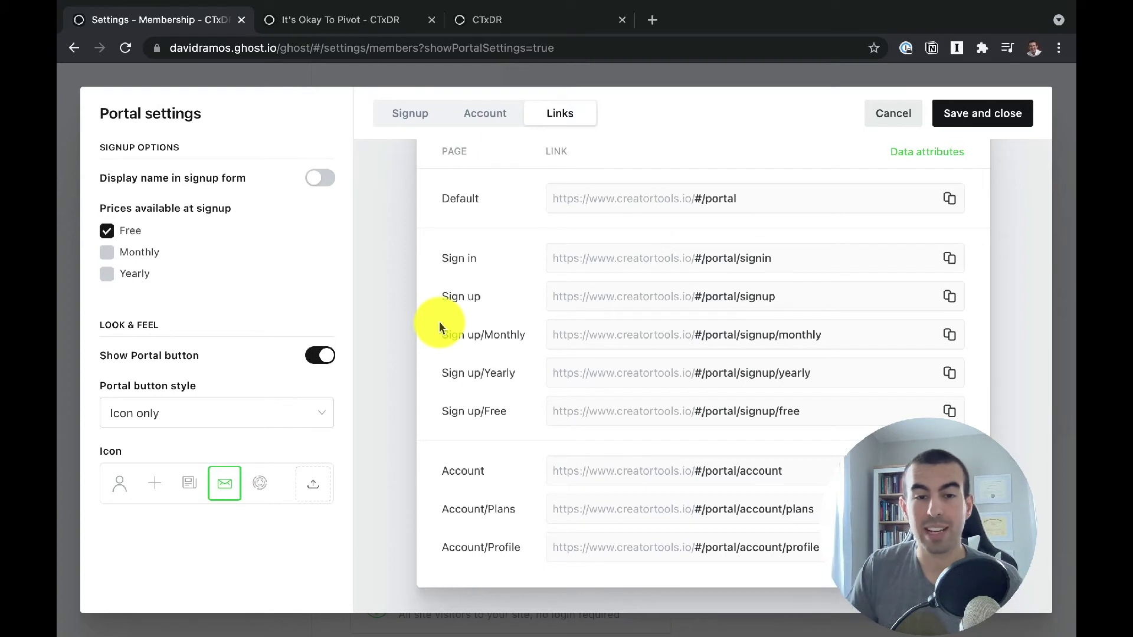
pyautogui.scroll(1, 725, 283)
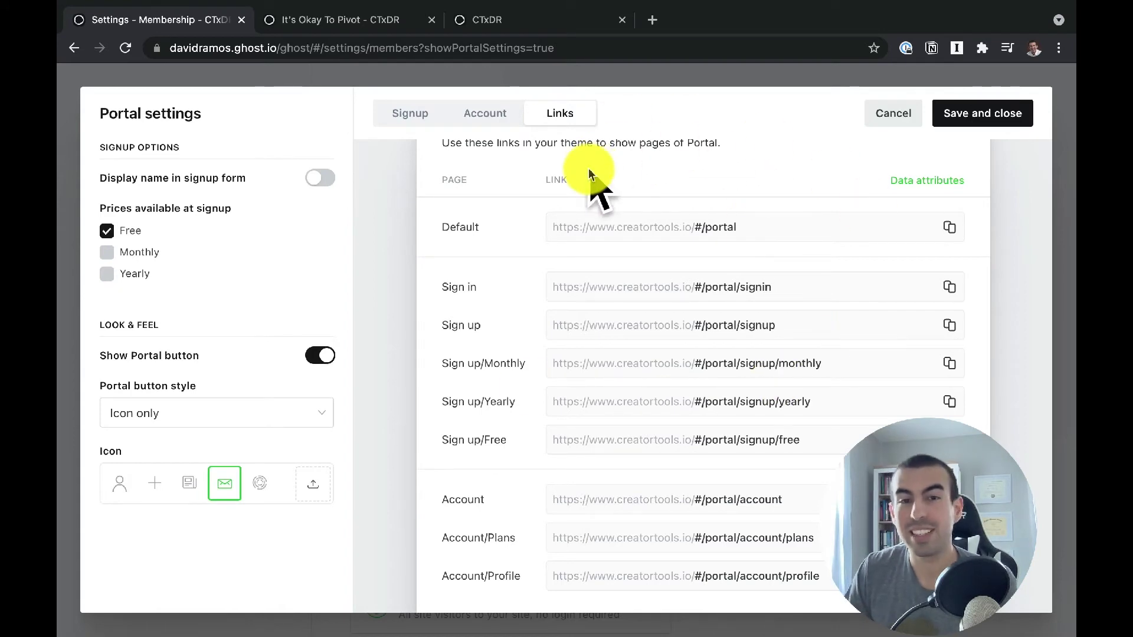
# Step: Cancel Portal settings and confirm Leave, discarding the unsaved Portal changes
pyautogui.click(894, 116)
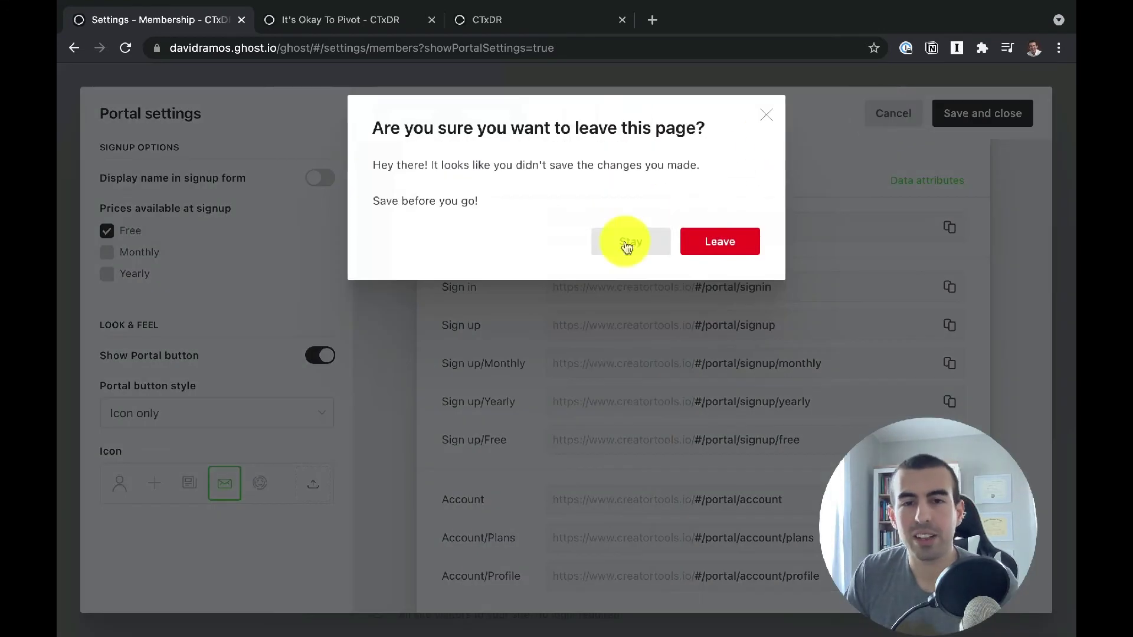
pyautogui.click(720, 244)
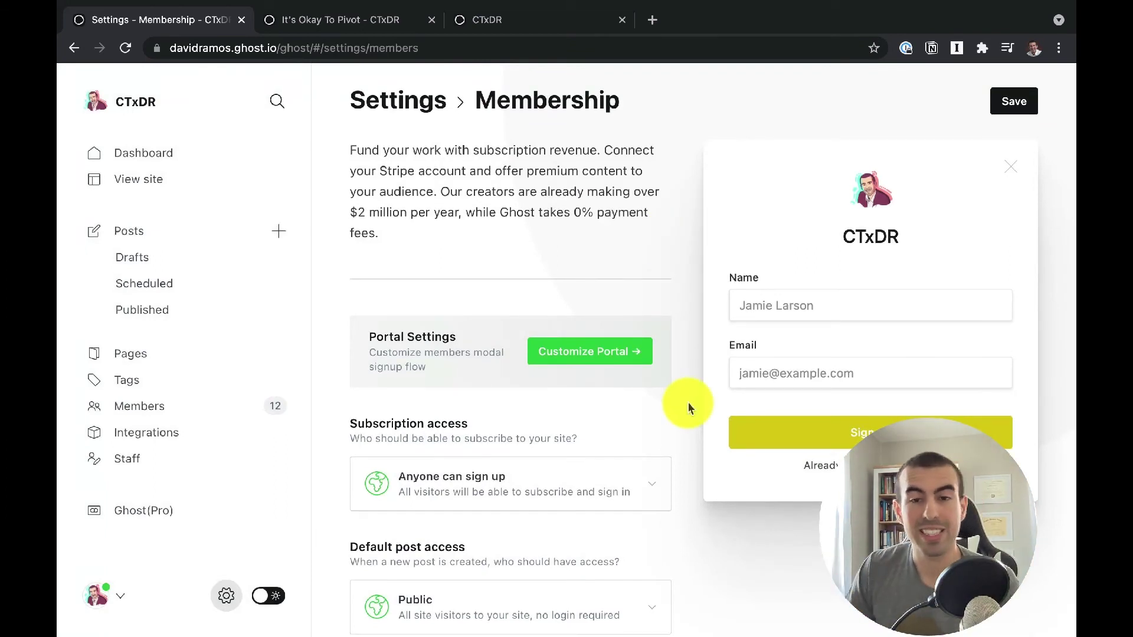
pyautogui.scroll(-2, 702, 380)
pyautogui.scroll(2, 703, 379)
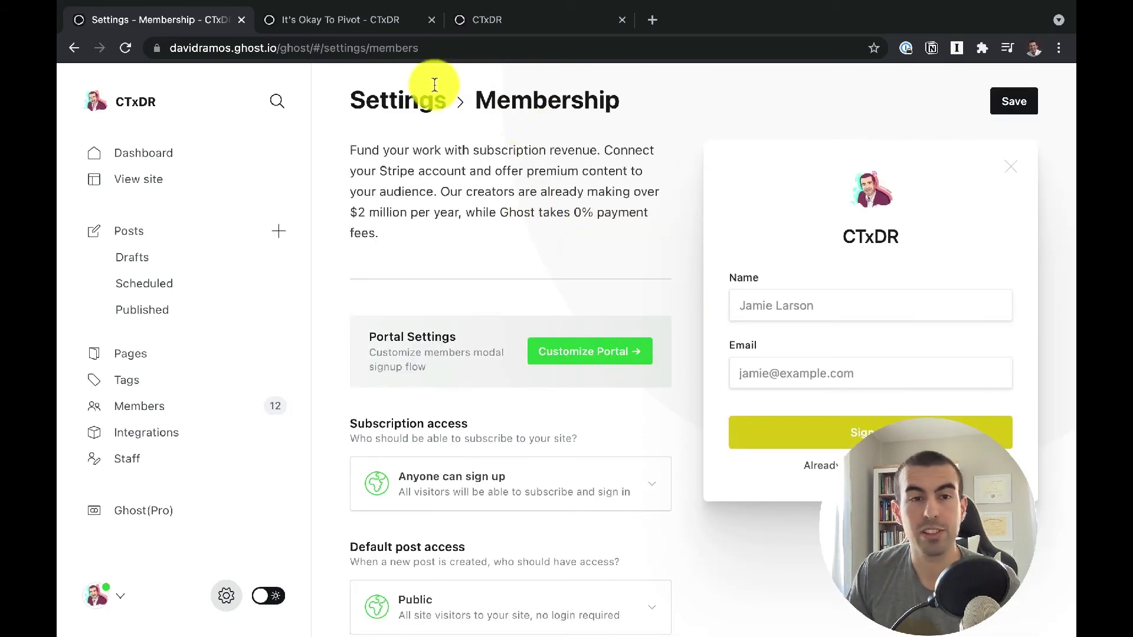
# Step: In the It's Okay To Pivot draft, review the Post access dropdown and keep it Members only
pyautogui.click(369, 29)
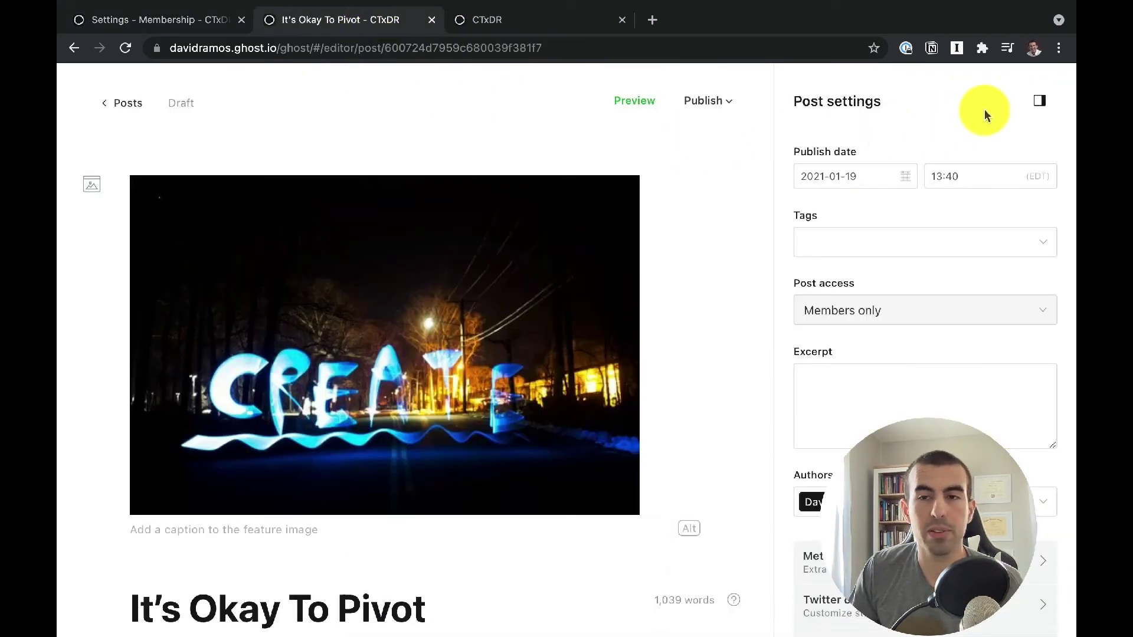
pyautogui.click(1037, 105)
pyautogui.click(1037, 105)
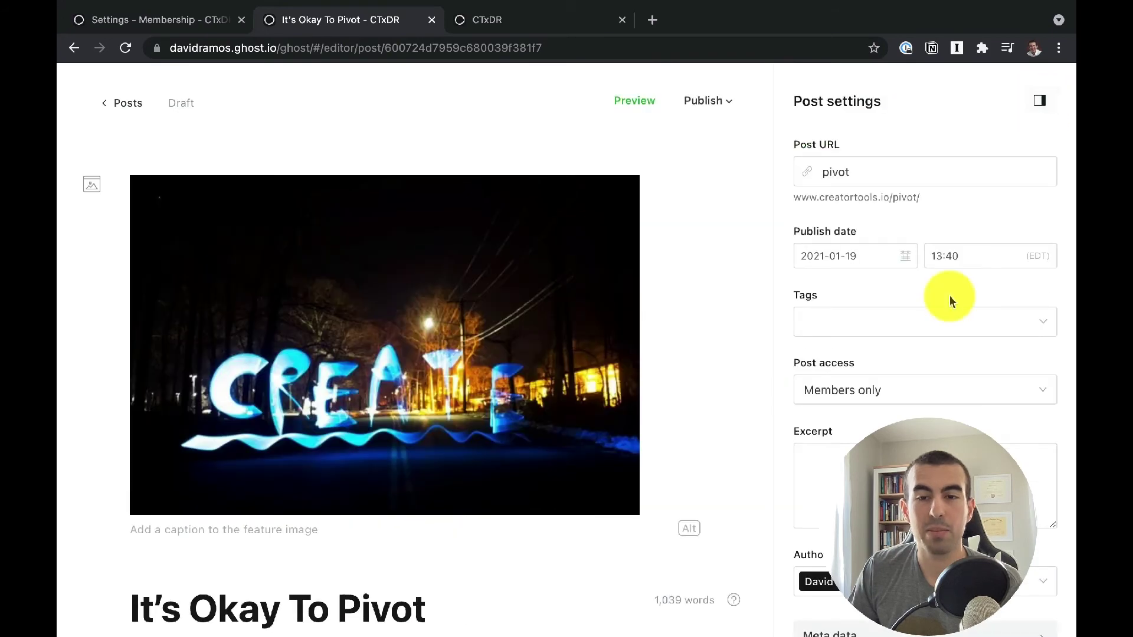
pyautogui.scroll(-1, 945, 306)
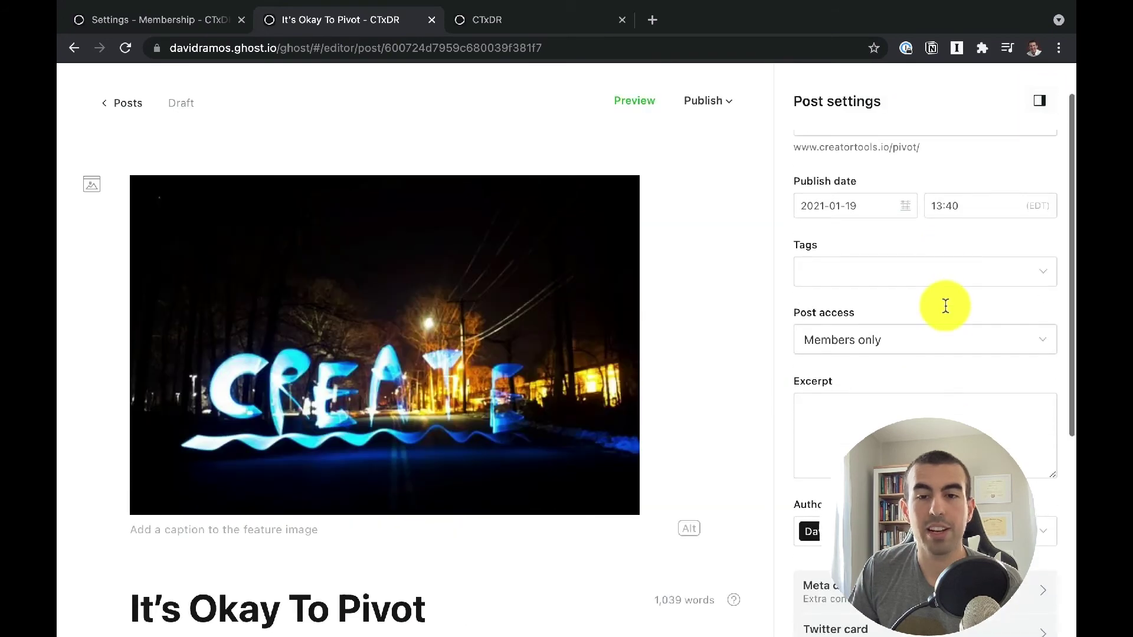
pyautogui.click(1030, 342)
pyautogui.click(1000, 302)
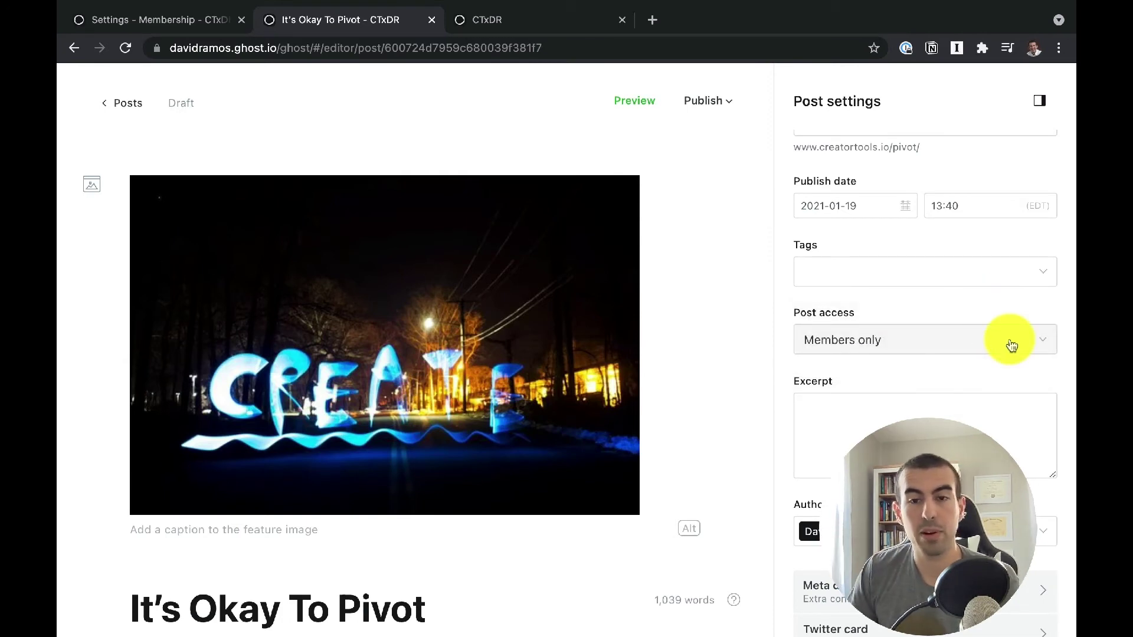
pyautogui.click(1011, 345)
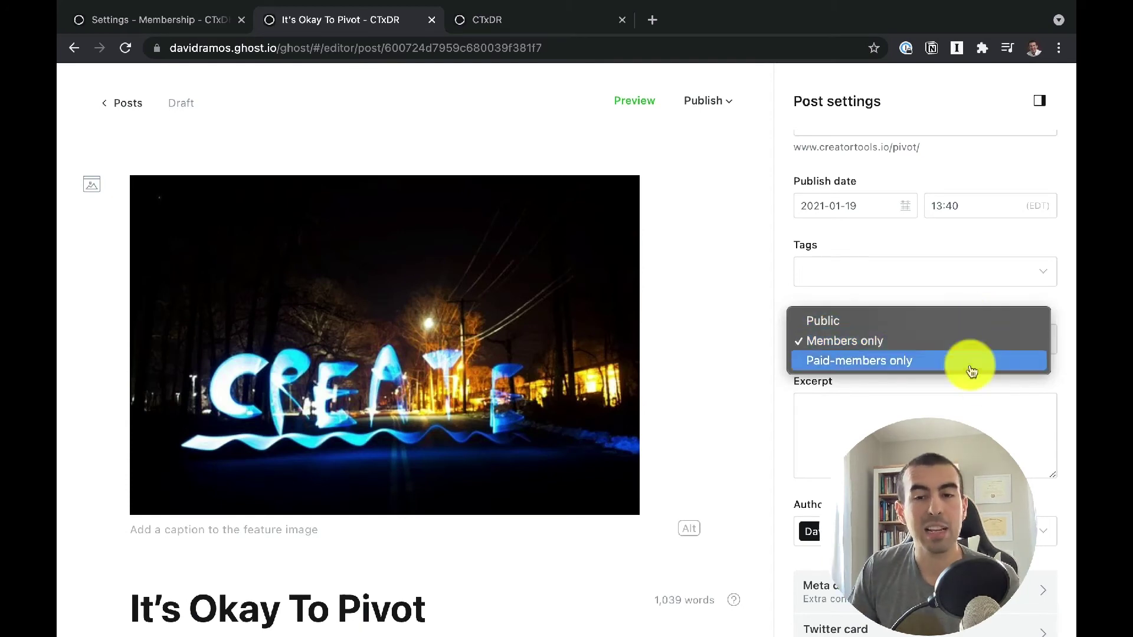
pyautogui.click(979, 350)
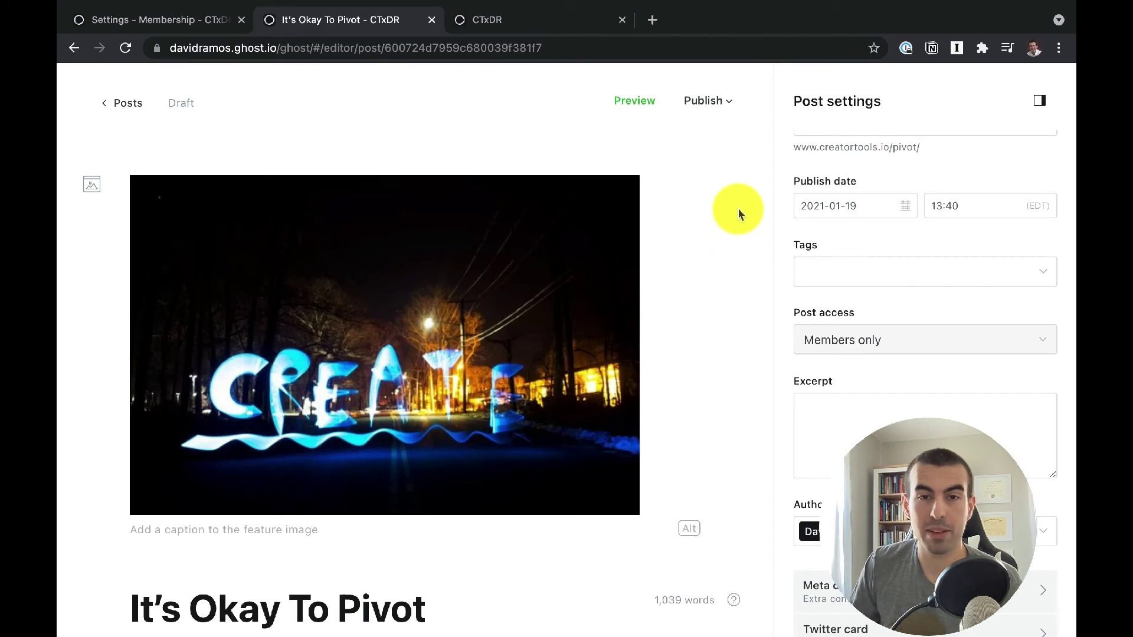
# Step: Browse the member's profile, subscription, newsletter and email stats, checking labels without adding any
pyautogui.click(560, 27)
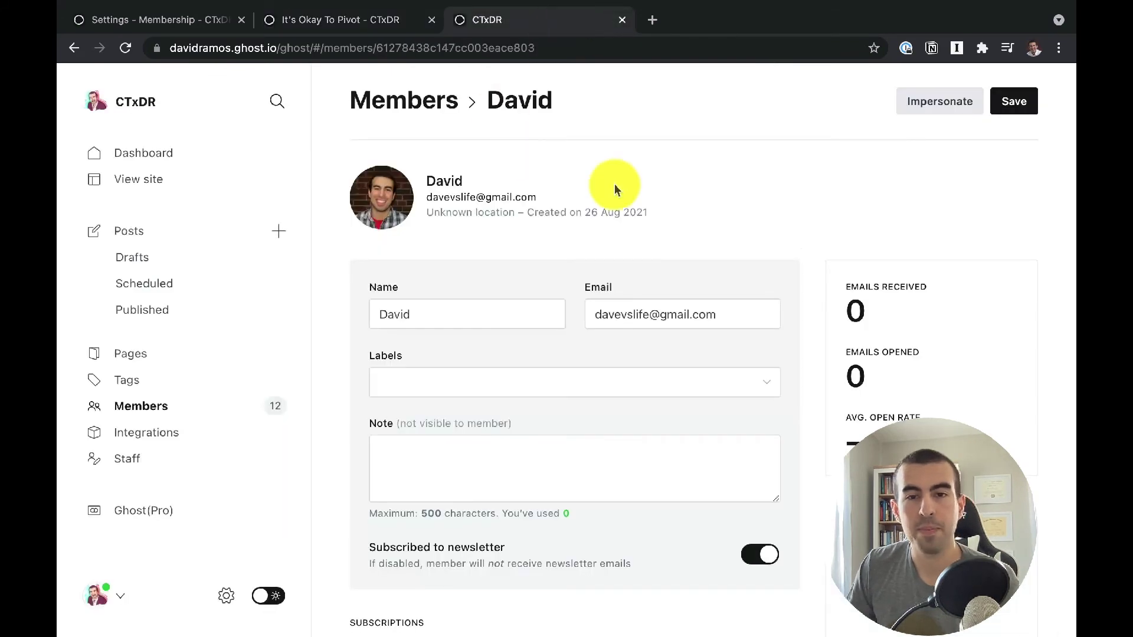
pyautogui.scroll(-1, 632, 191)
pyautogui.scroll(1, 632, 191)
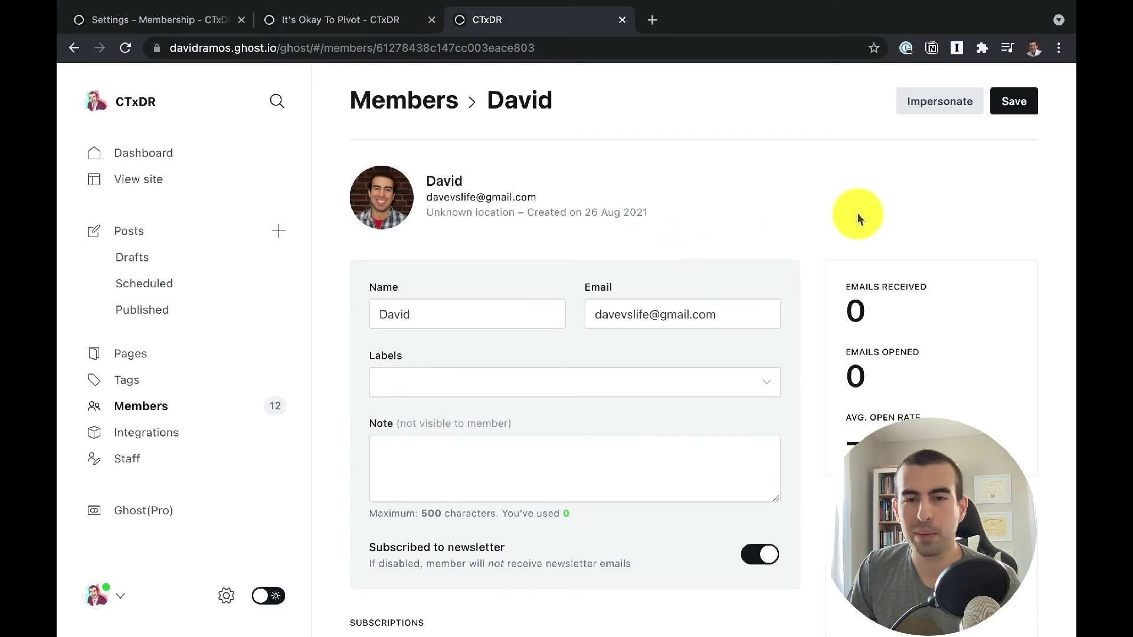
pyautogui.scroll(-4, 805, 270)
pyautogui.scroll(4, 808, 270)
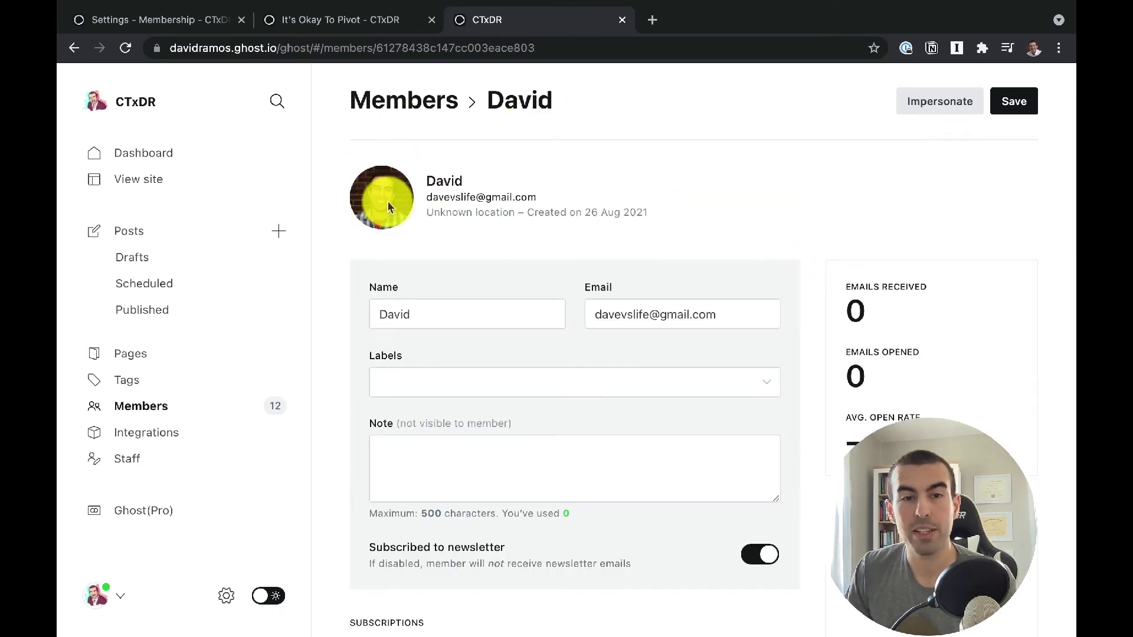
pyautogui.scroll(-2, 766, 240)
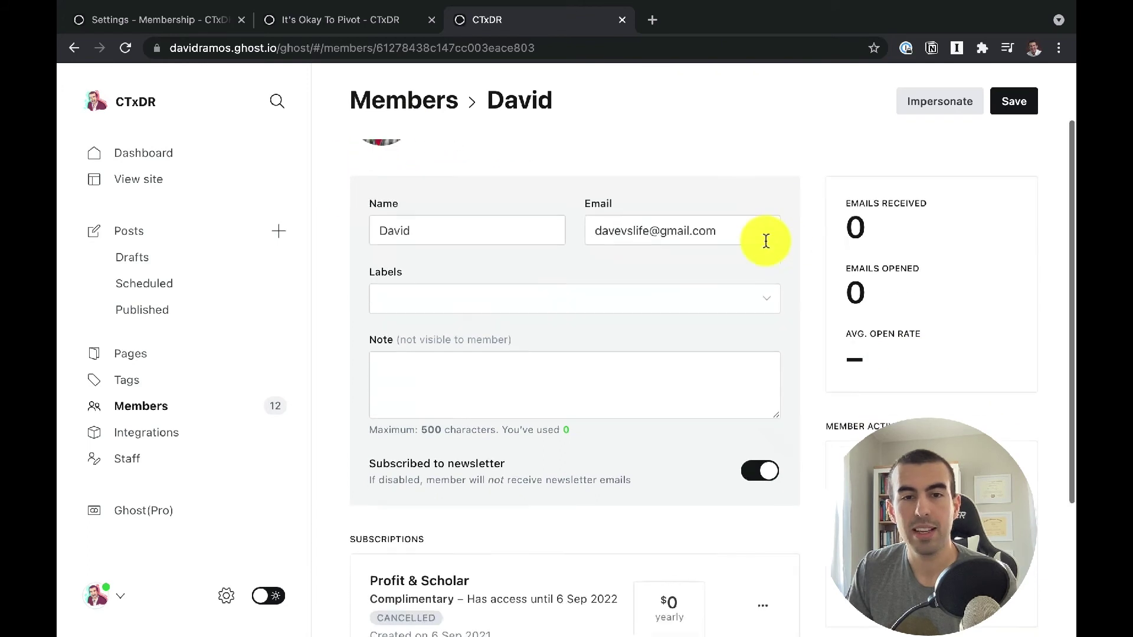
pyautogui.scroll(-2, 766, 241)
pyautogui.click(766, 203)
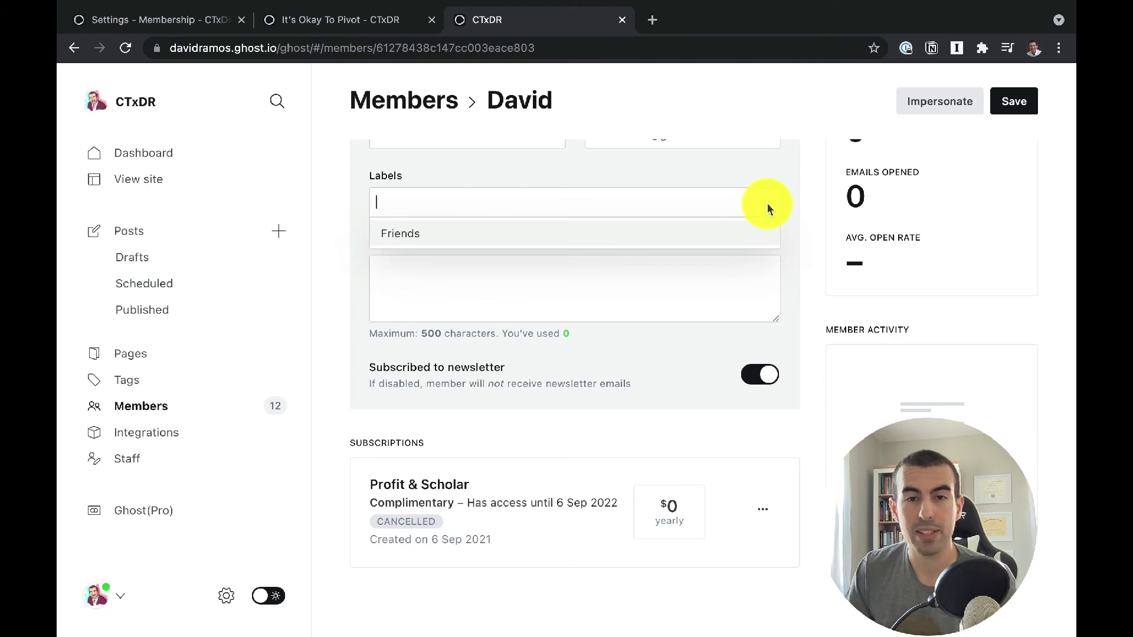
pyautogui.click(802, 199)
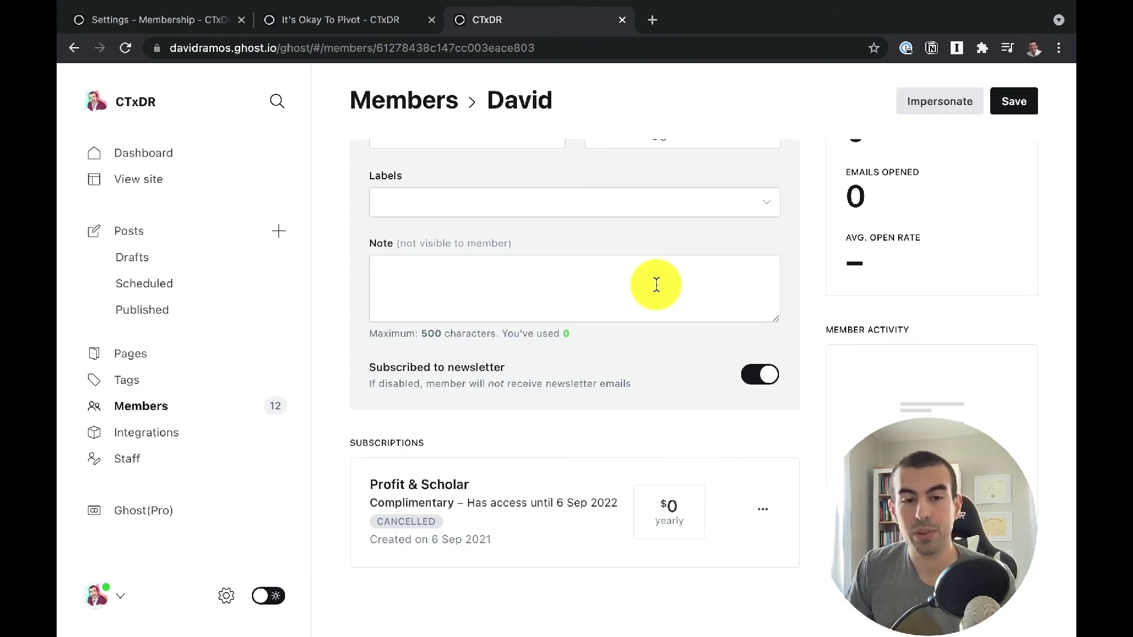
pyautogui.scroll(-1, 656, 284)
pyautogui.scroll(-2, 673, 327)
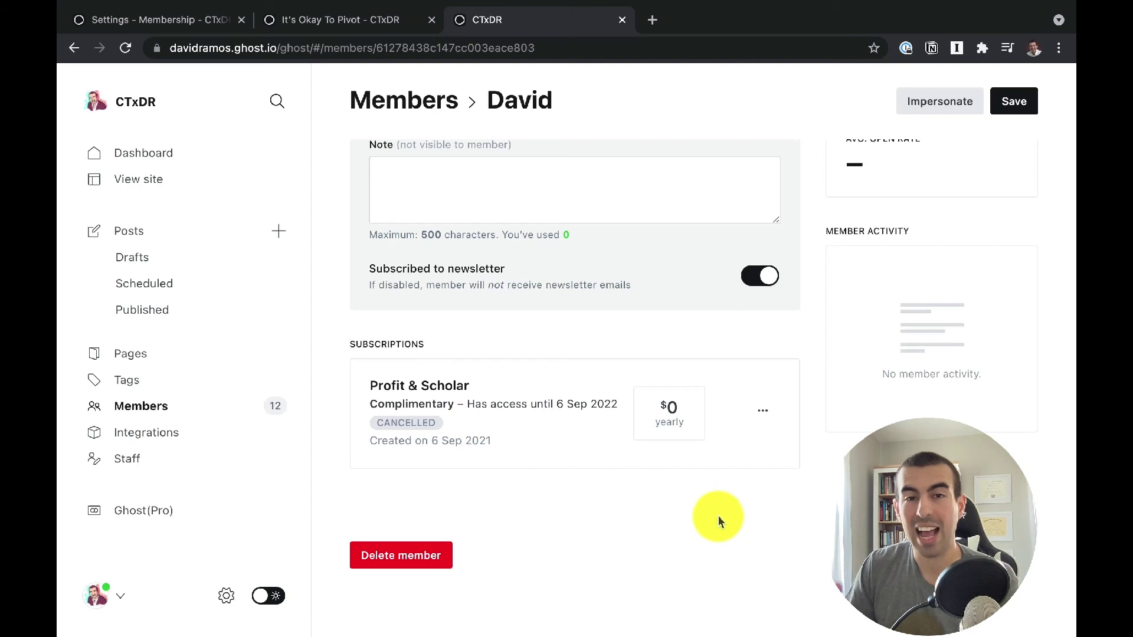
pyautogui.click(762, 413)
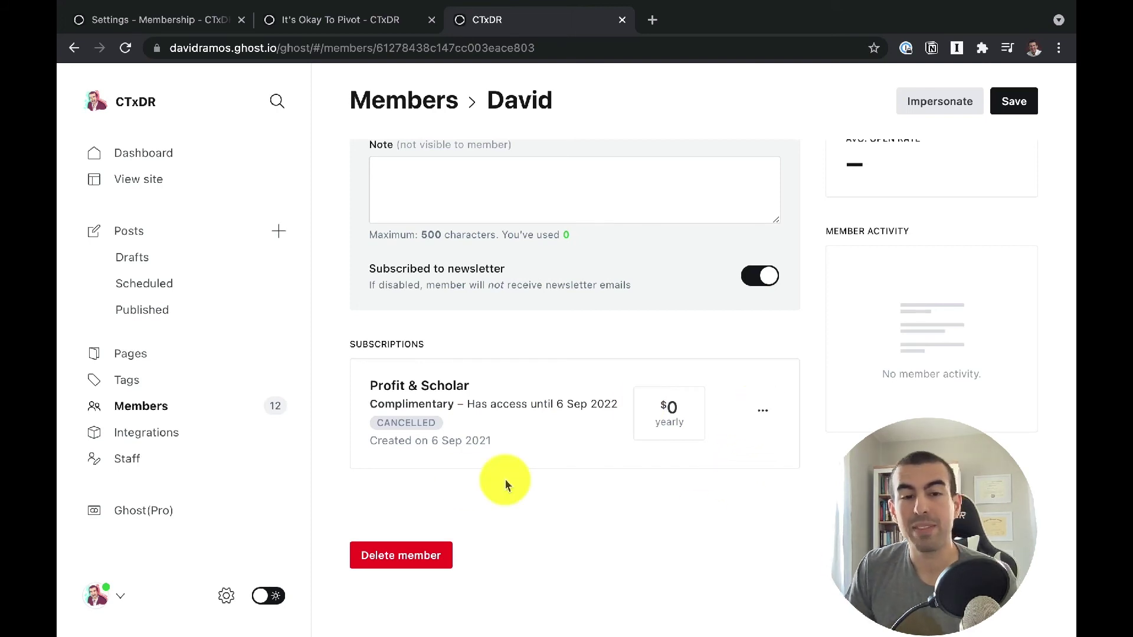
pyautogui.scroll(1, 767, 505)
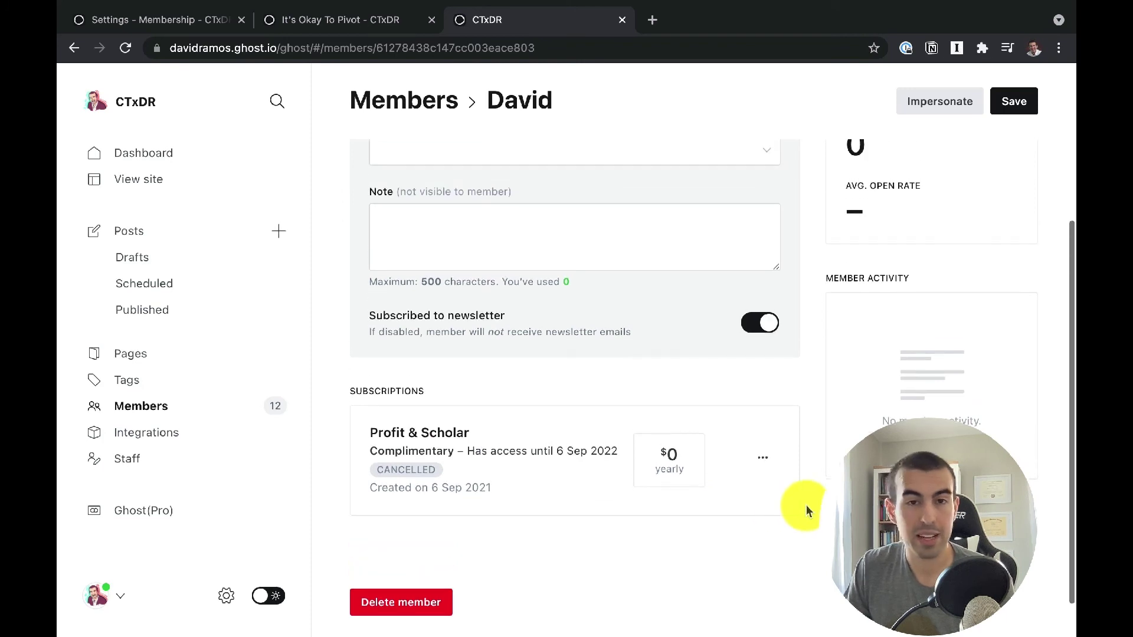
pyautogui.scroll(1, 807, 506)
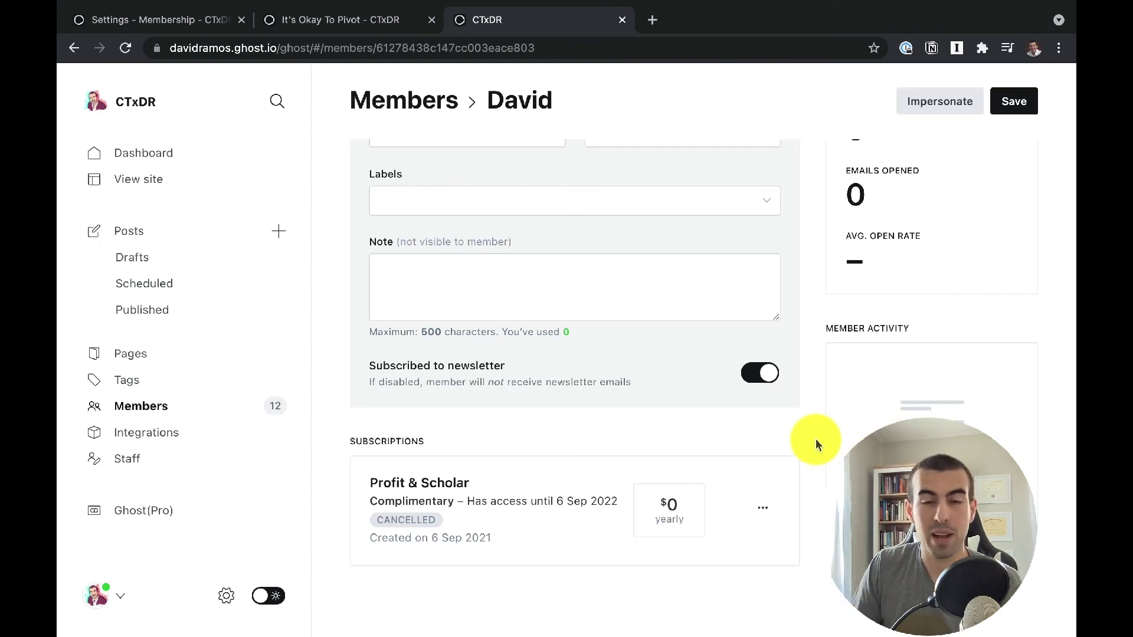
pyautogui.scroll(1, 851, 443)
pyautogui.scroll(1, 851, 444)
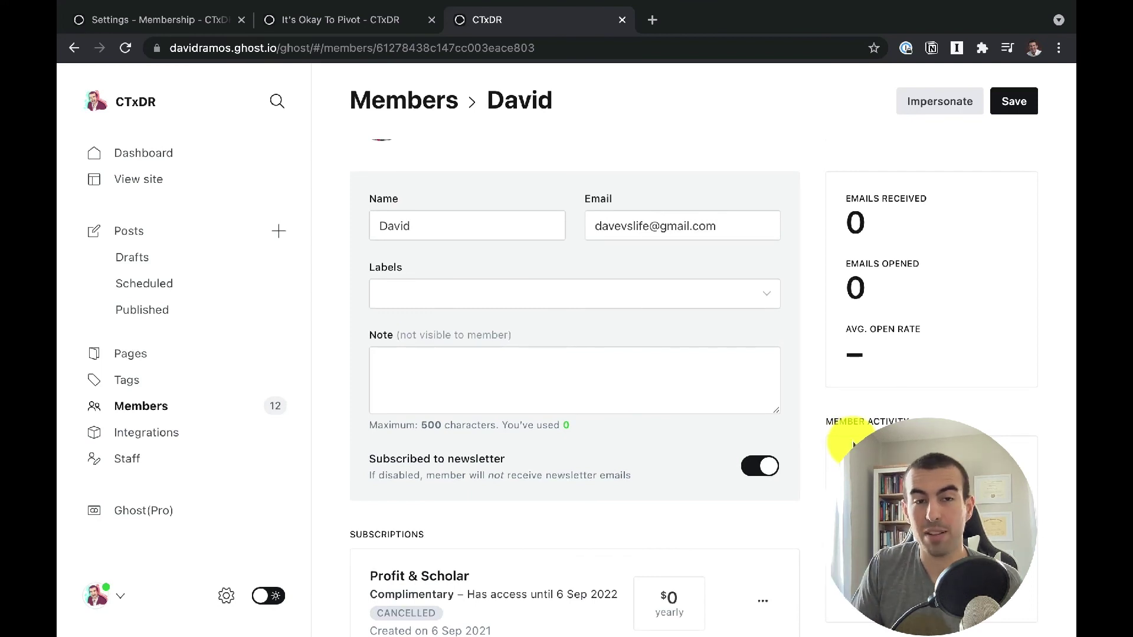
pyautogui.scroll(2, 854, 444)
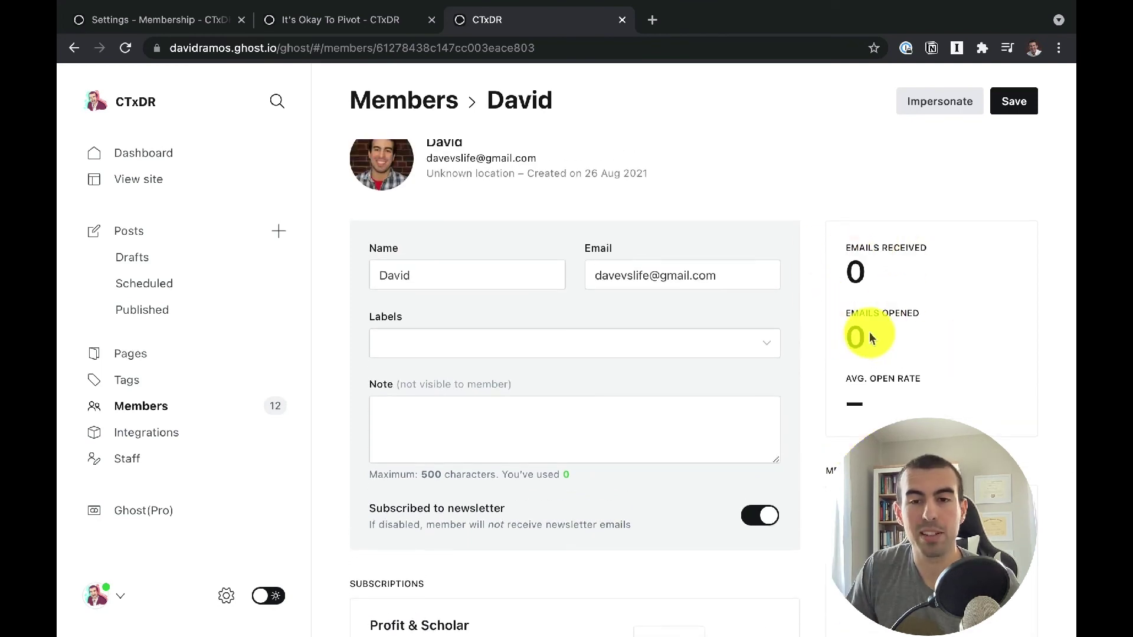